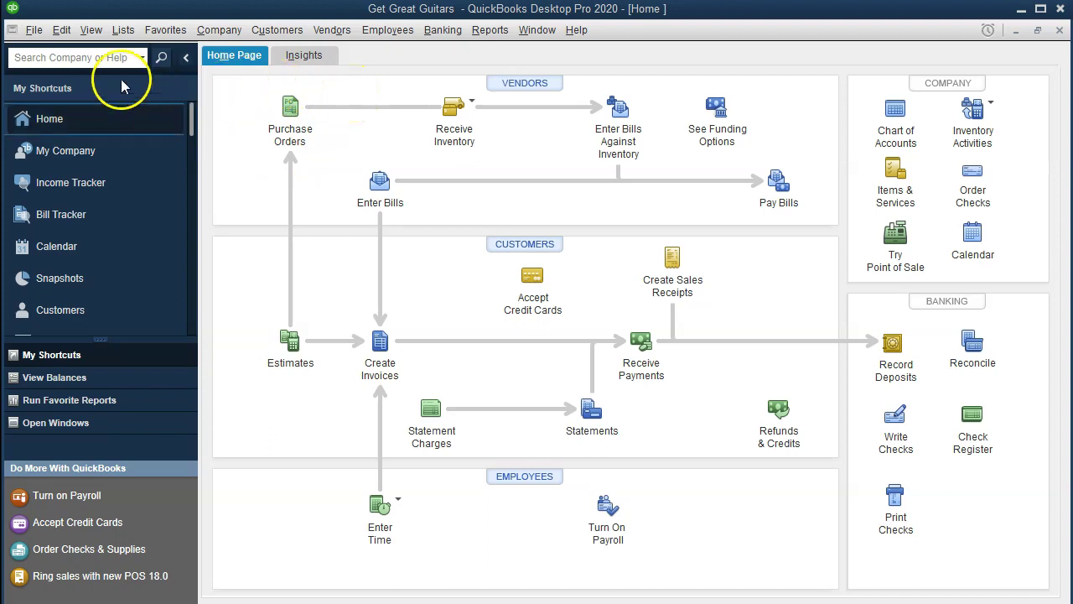
Show the list of open windows in the sidebar
left_click(90, 31)
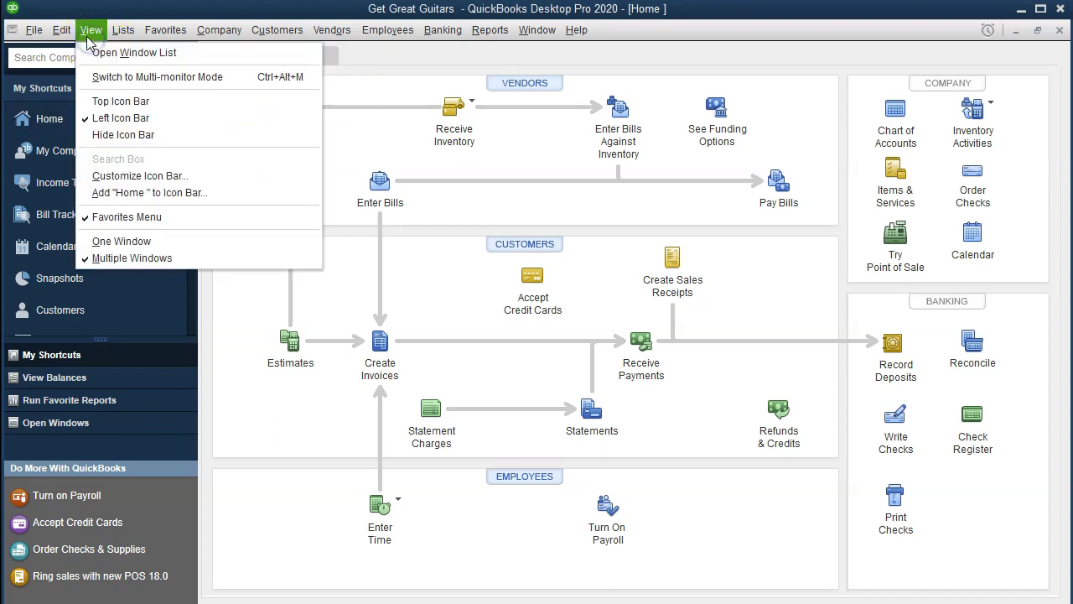
left_click(140, 56)
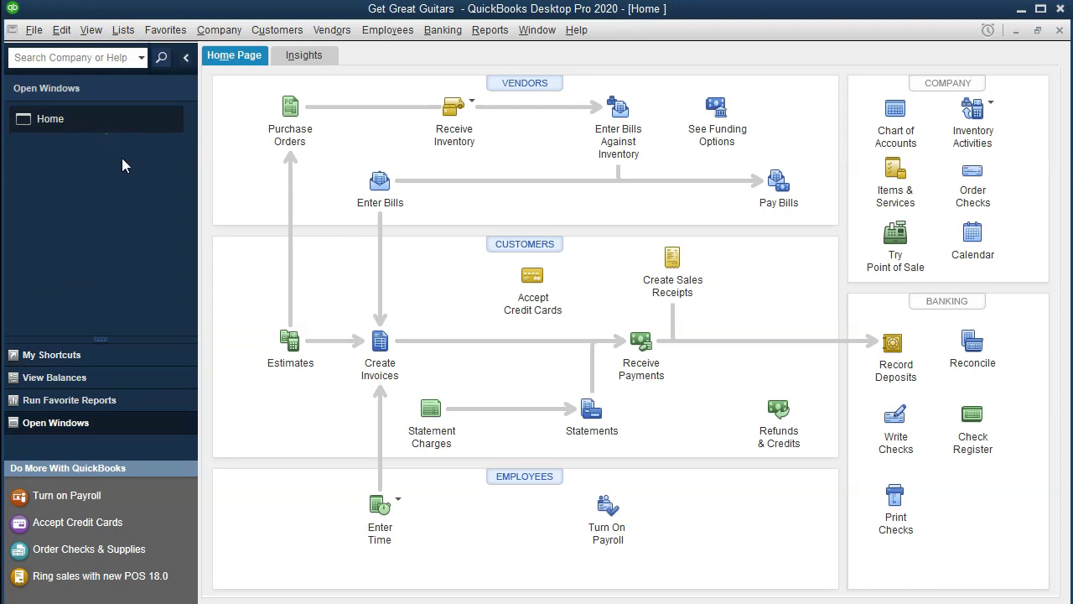
left_click(91, 30)
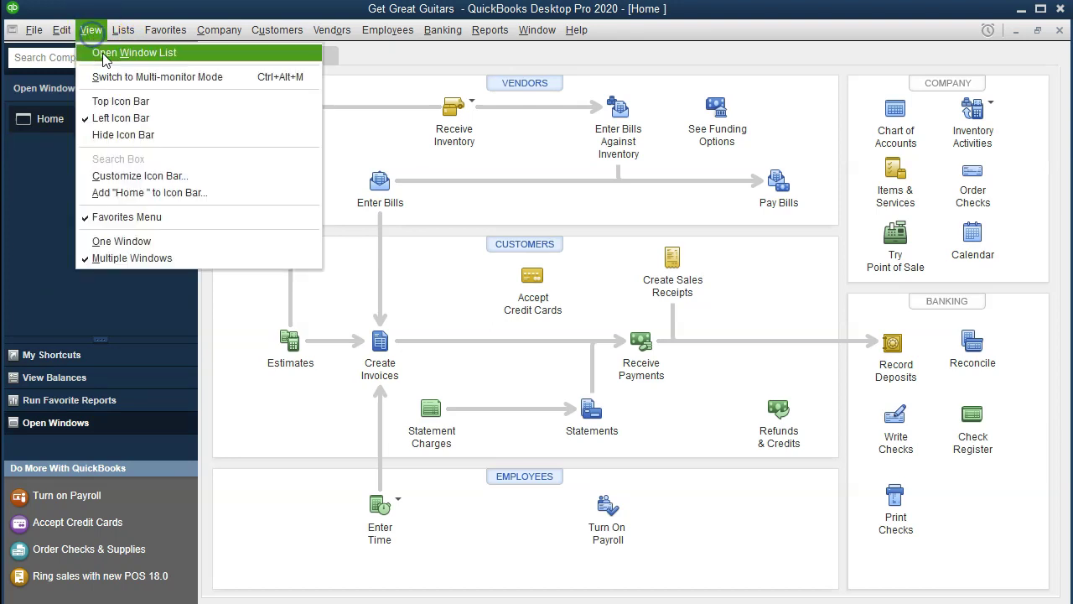
left_click(50, 147)
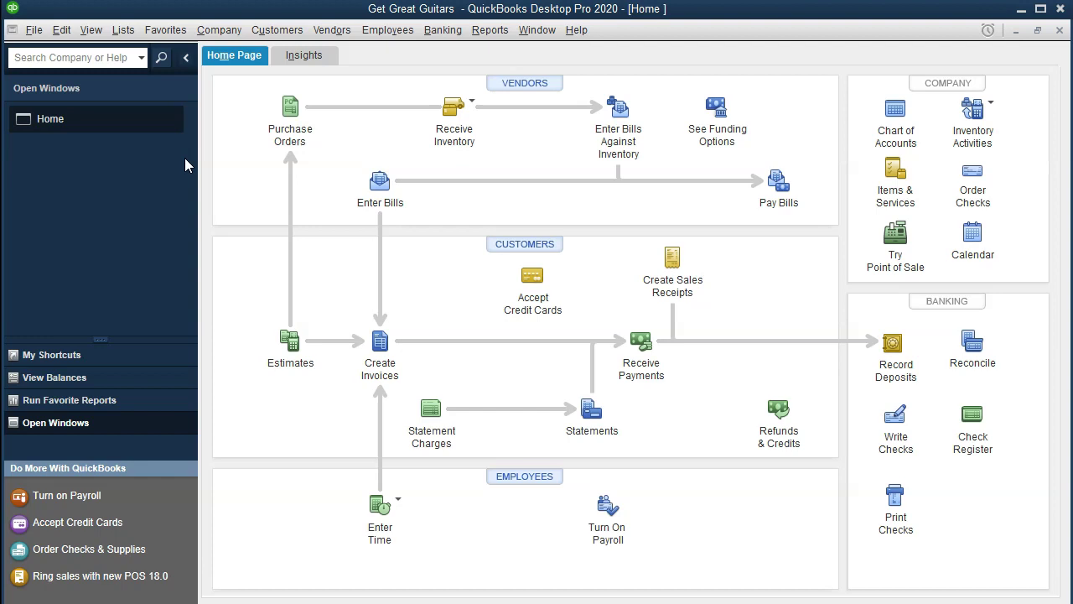
Open a blank invoice form and examine its item, quantity, description, rate and amount fields
left_click(376, 363)
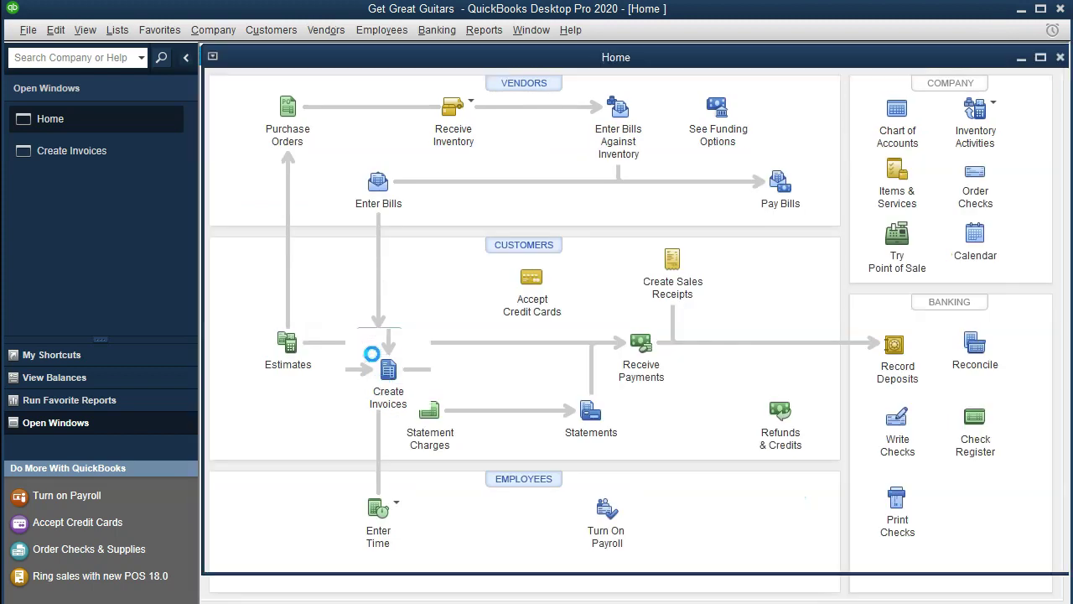
left_click(469, 293)
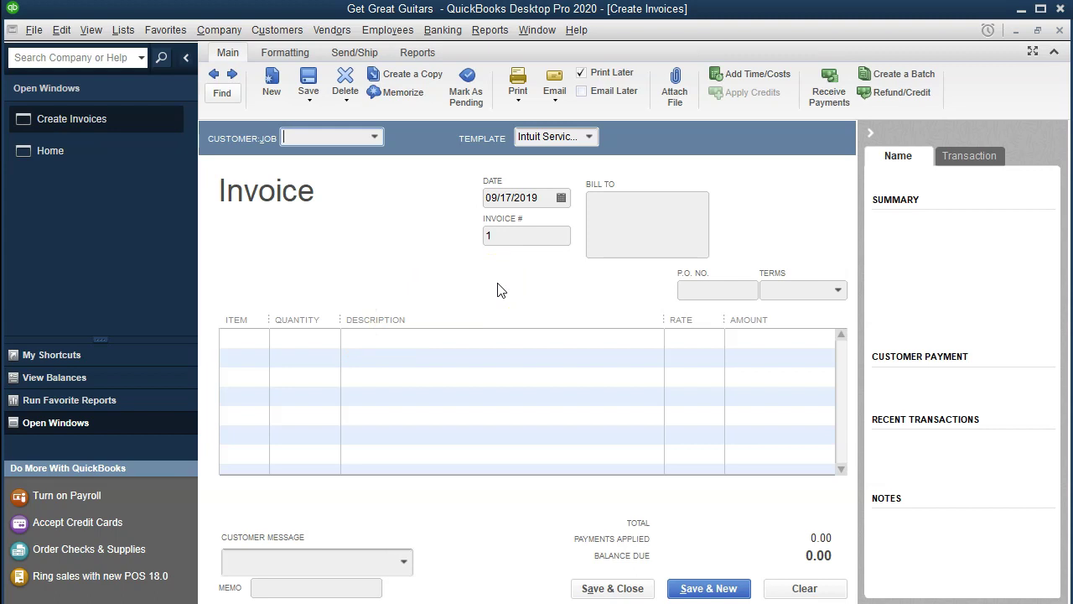
left_click(400, 335)
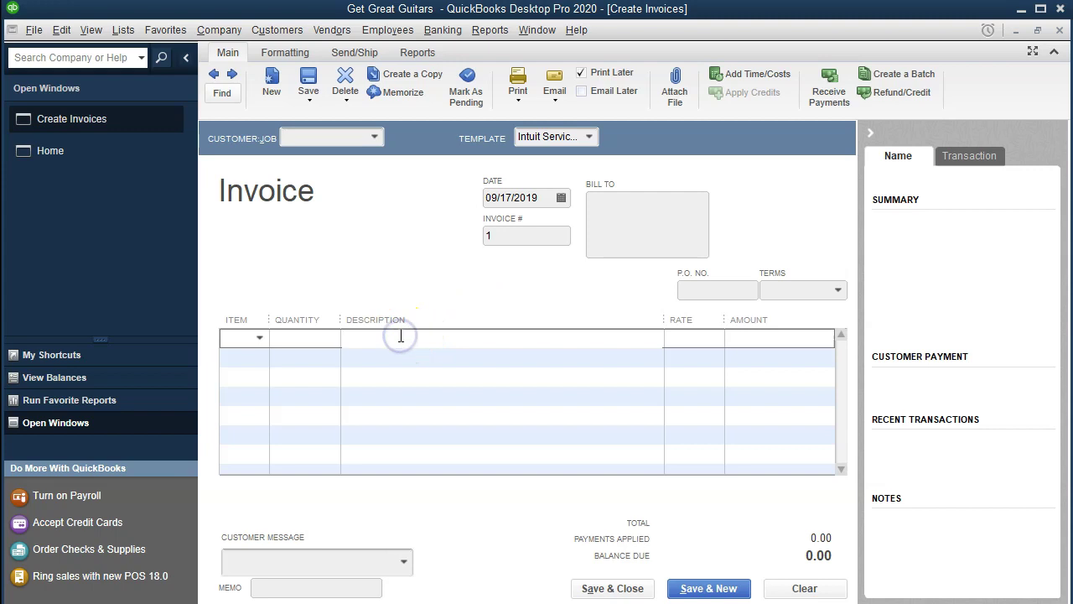
left_click(256, 336)
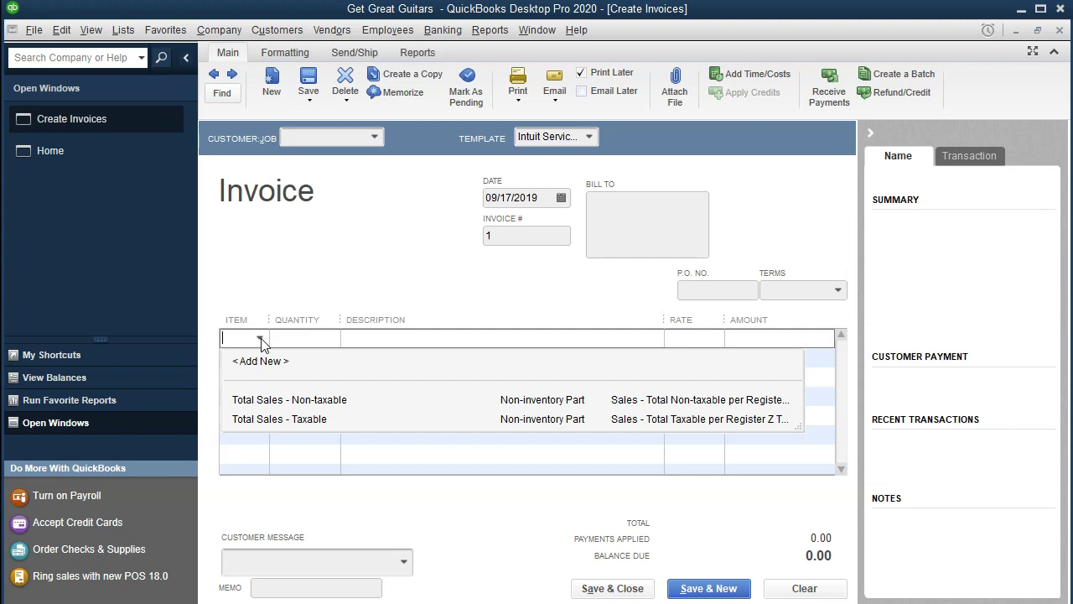
left_click(326, 337)
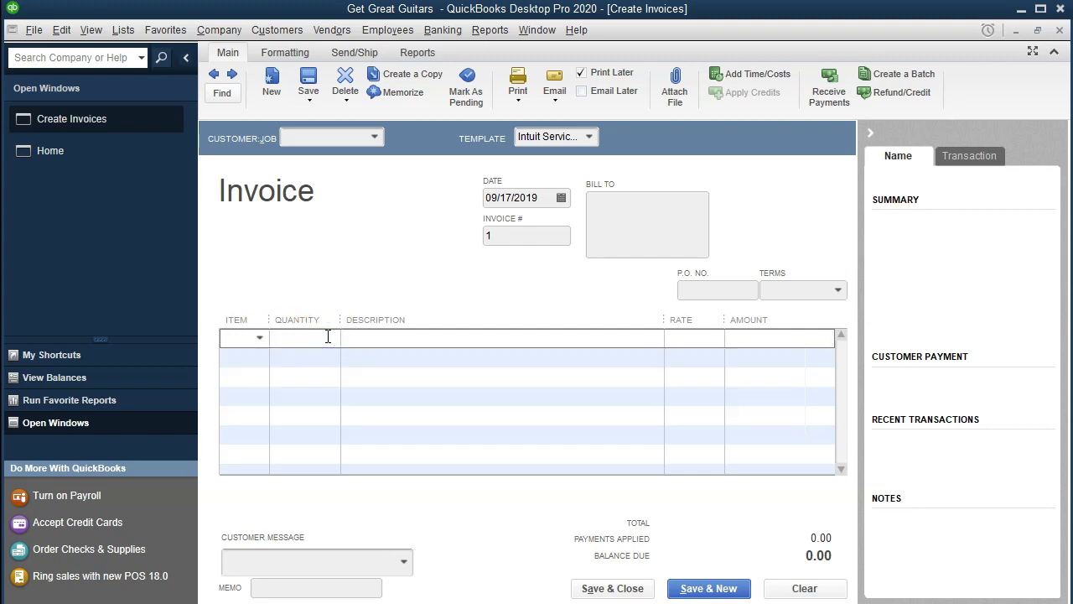
left_click(369, 334)
left_click(671, 339)
left_click(746, 337)
Review the item choices available for the invoice's first two lines, and close the invoice form
left_click(384, 356)
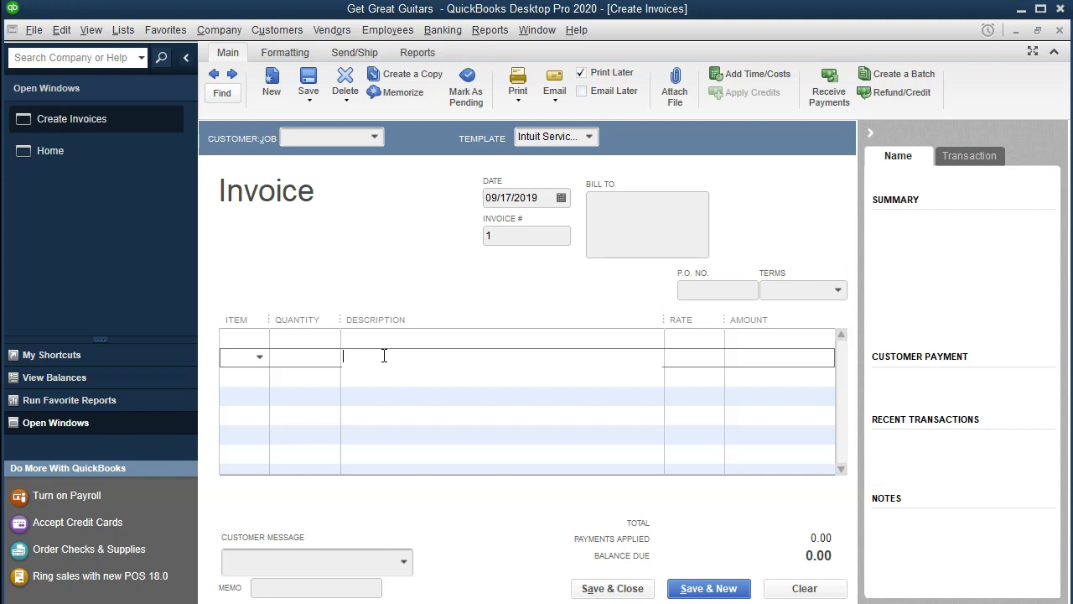
left_click(258, 357)
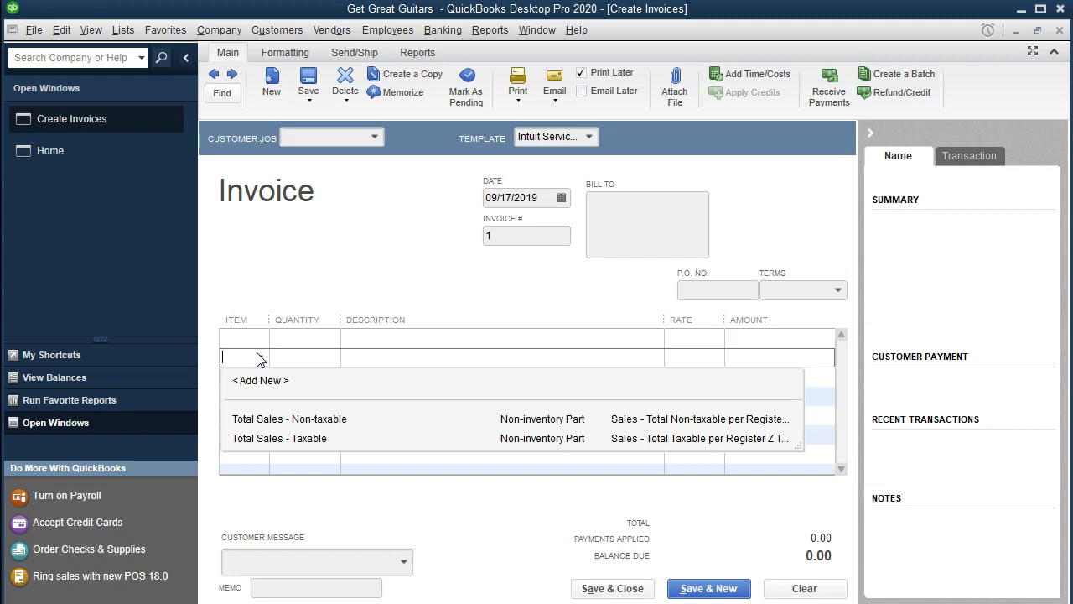
left_click(299, 341)
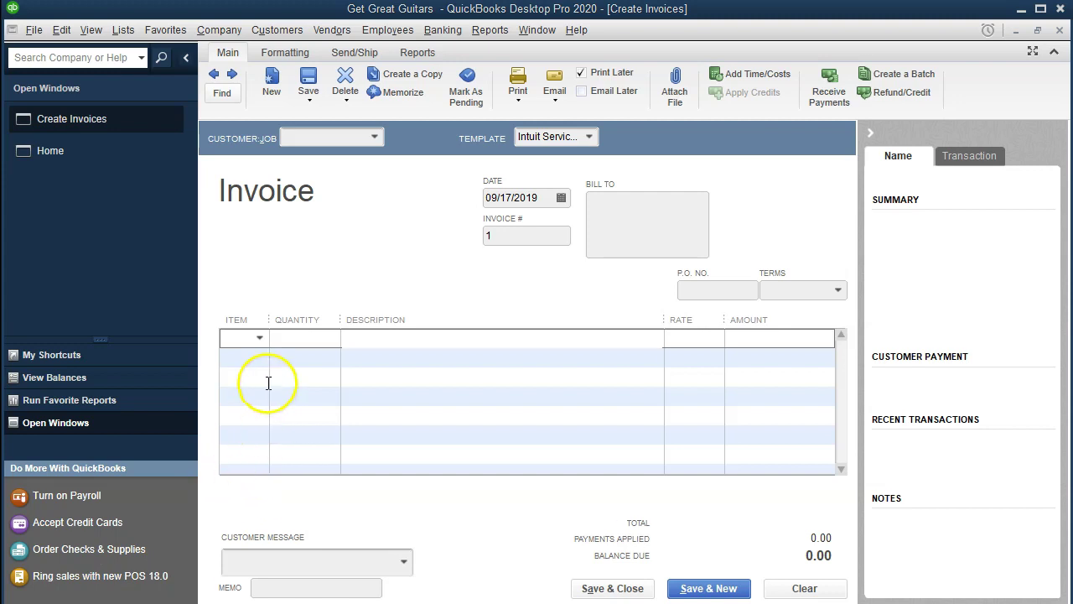
left_click(260, 338)
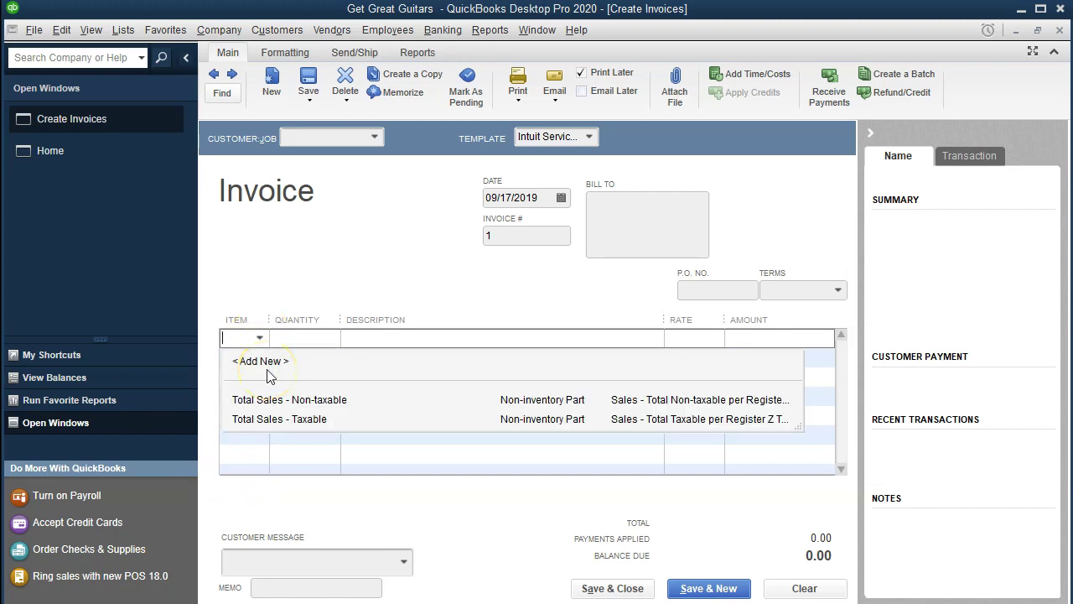
left_click(276, 279)
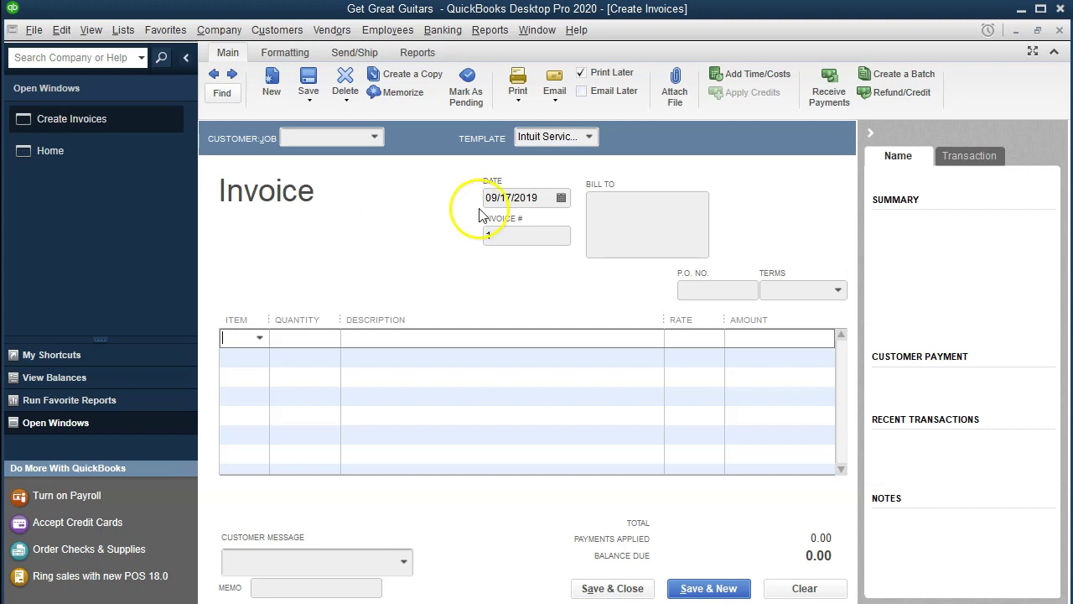
left_click(1059, 31)
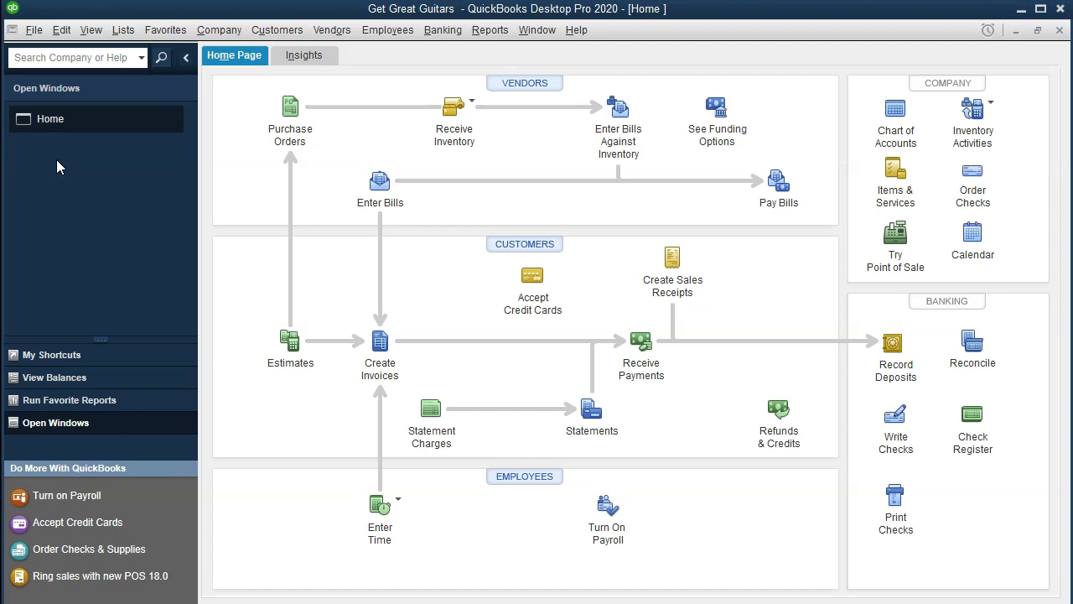
Open the Item List and widen its Name column to fit the full item names
left_click(118, 32)
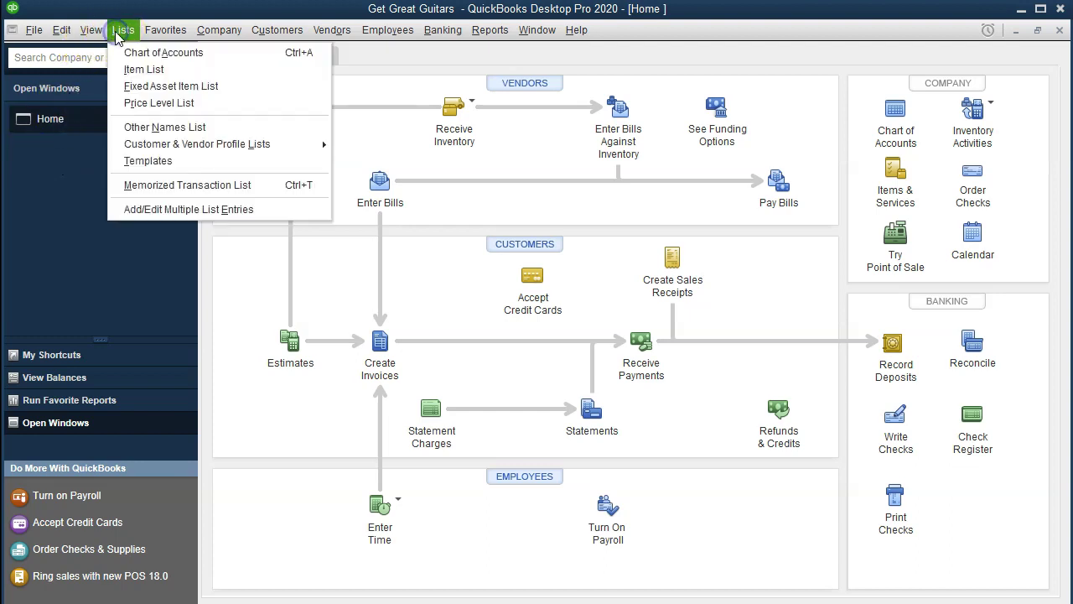
left_click(185, 73)
left_click(403, 181)
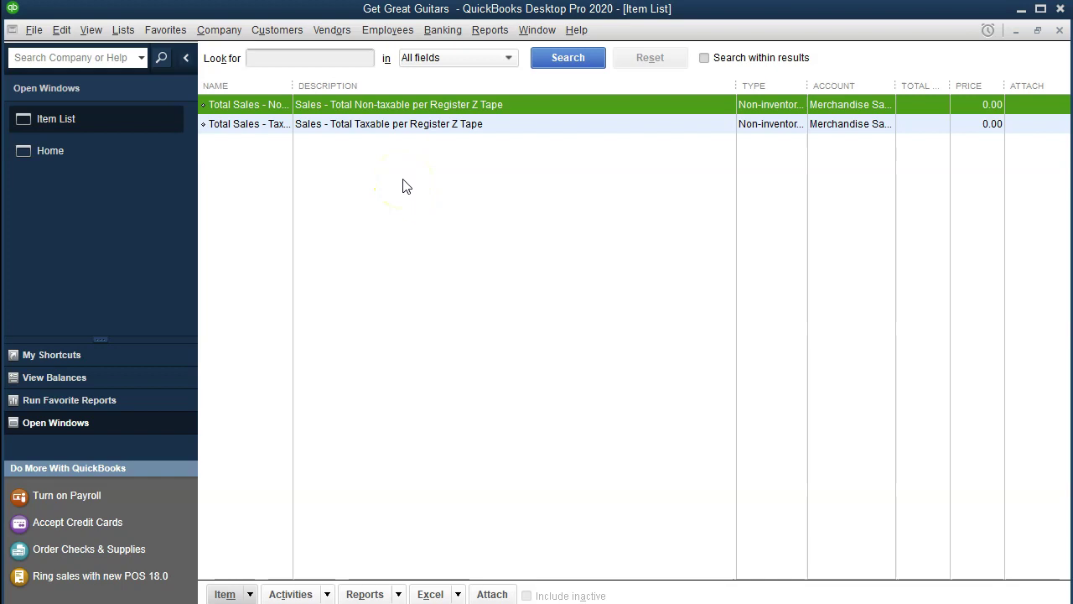
left_click_drag(295, 88, 347, 94)
left_click(374, 187)
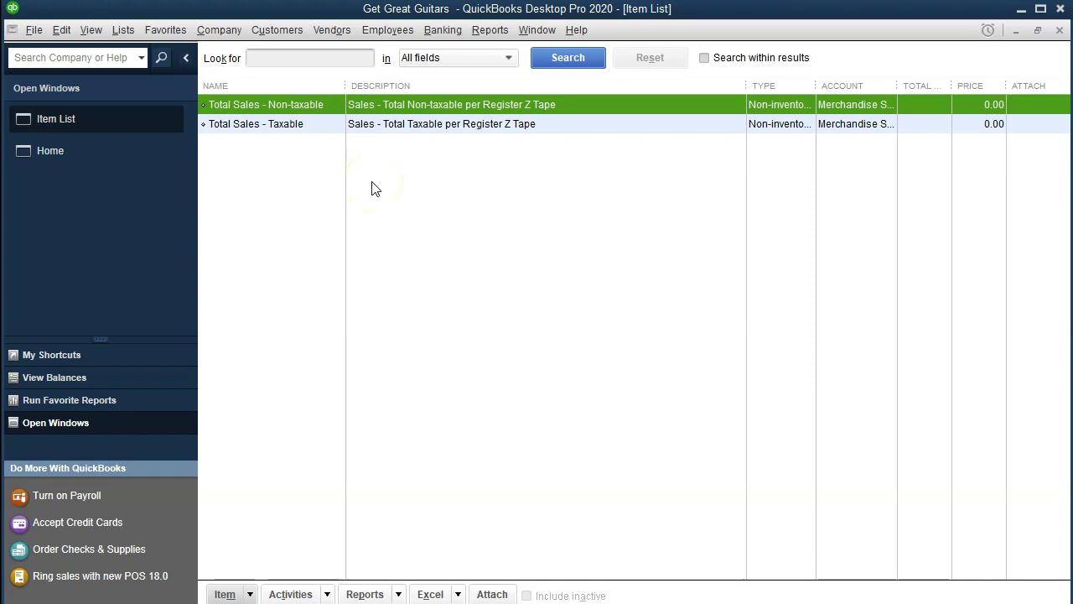
left_click(294, 171)
left_click(292, 148)
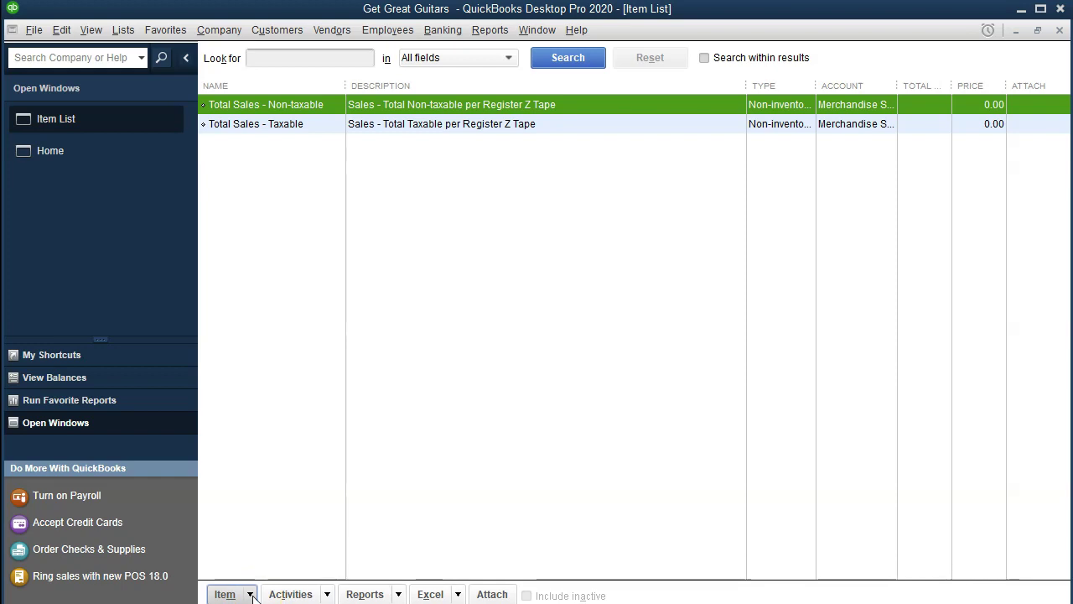
Start a new item from the Item List and review the available item types, keeping Service selected
left_click(250, 594)
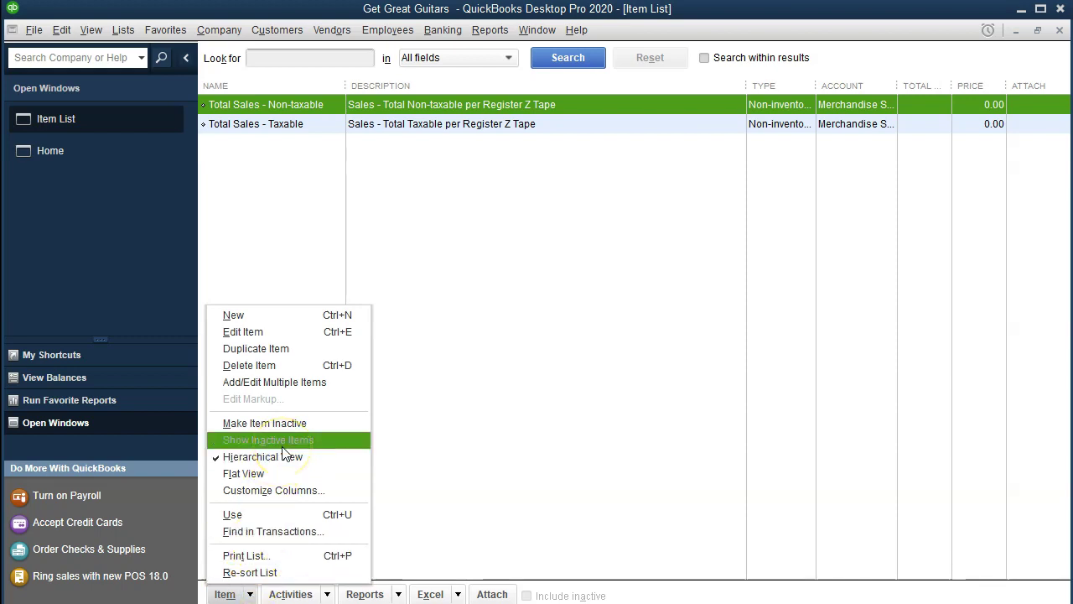
left_click(327, 315)
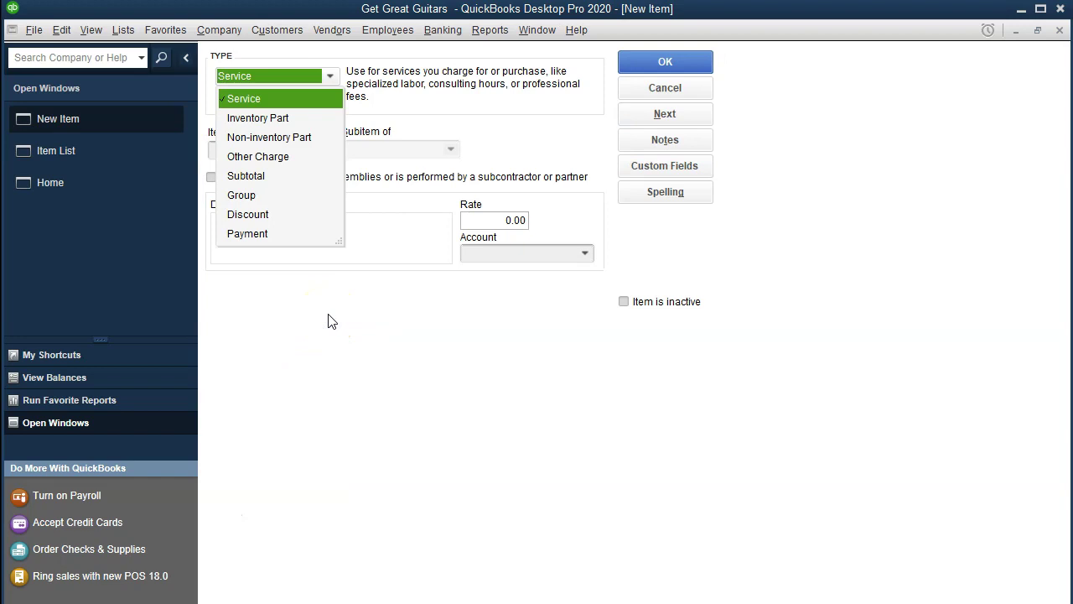
left_click(327, 318)
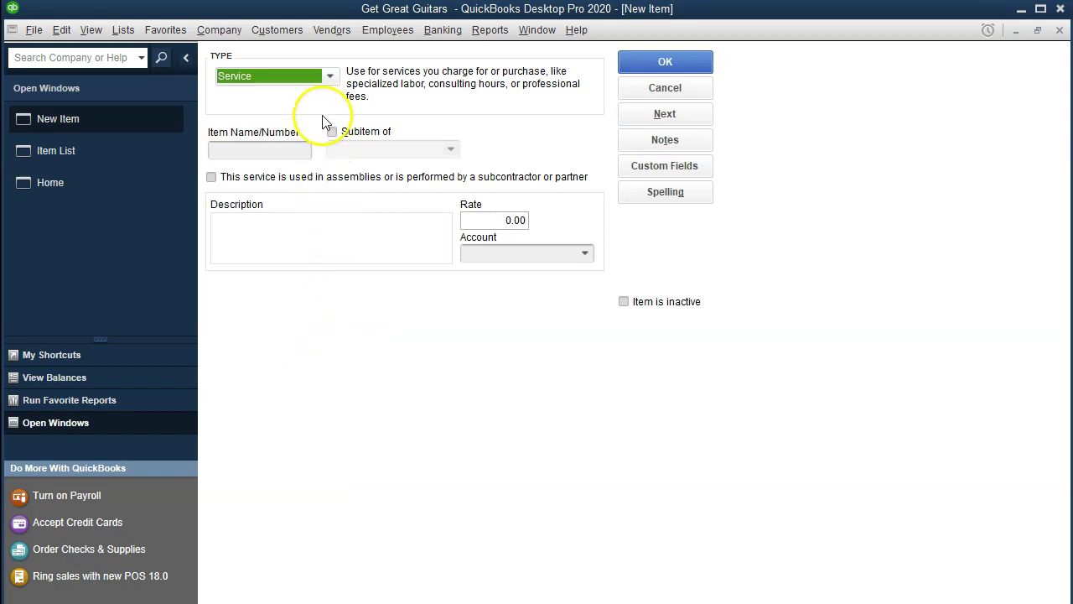
left_click(330, 76)
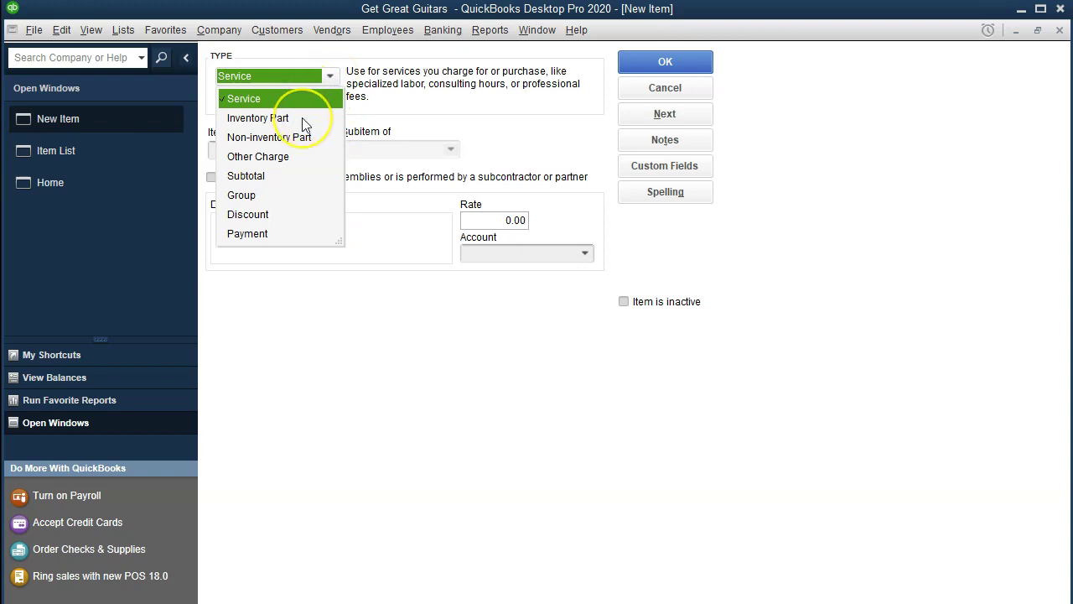
left_click(275, 98)
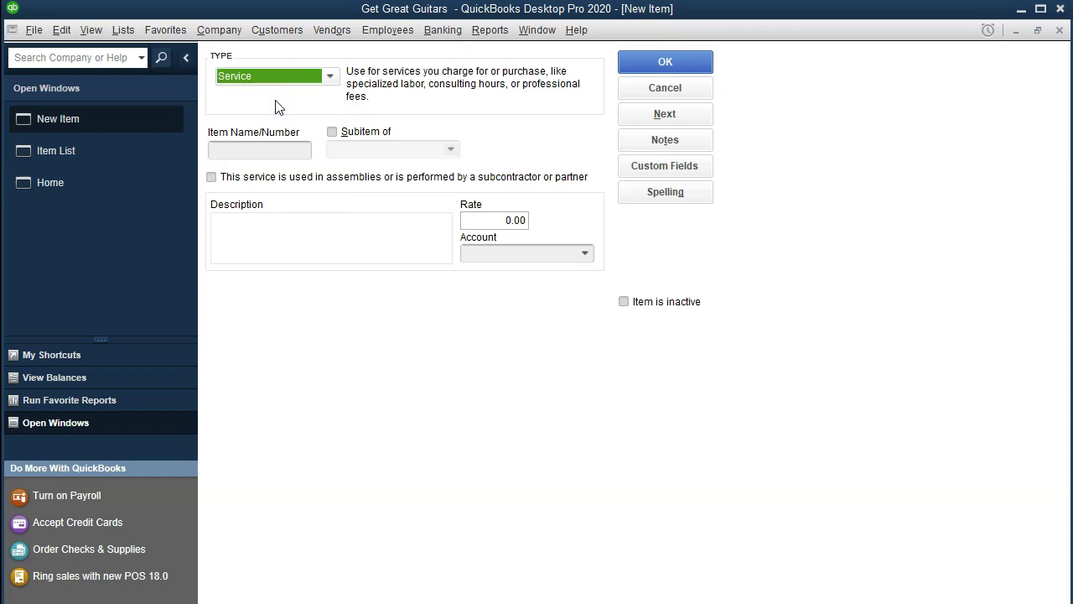
Examine the new service item's name, description, rate and account fields, and close the form without saving
left_click(250, 145)
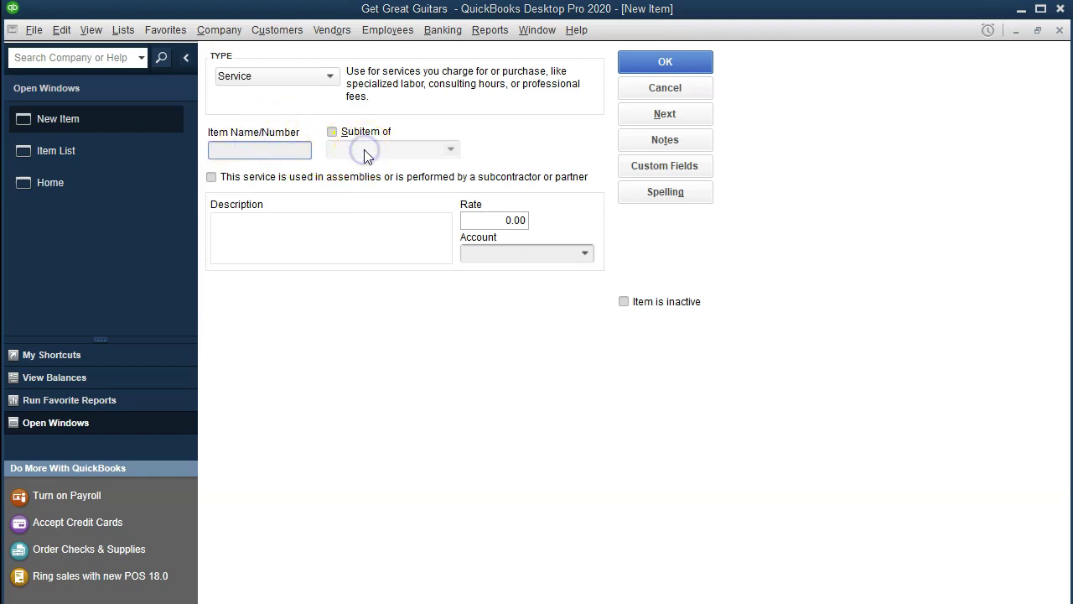
left_click(310, 235)
left_click(483, 221)
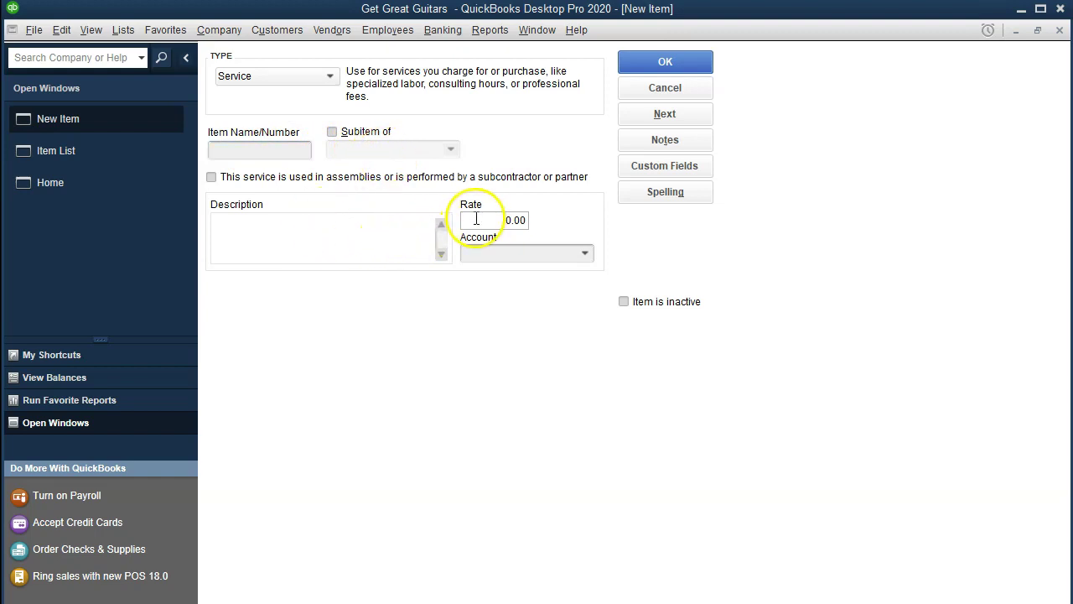
left_click(584, 253)
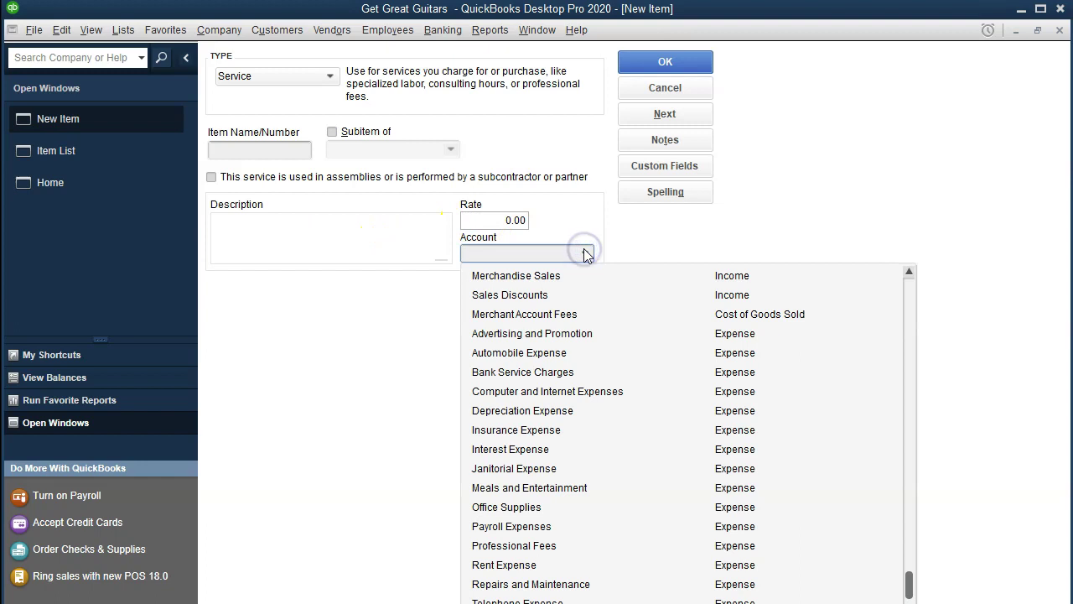
left_click(584, 254)
left_click(366, 353)
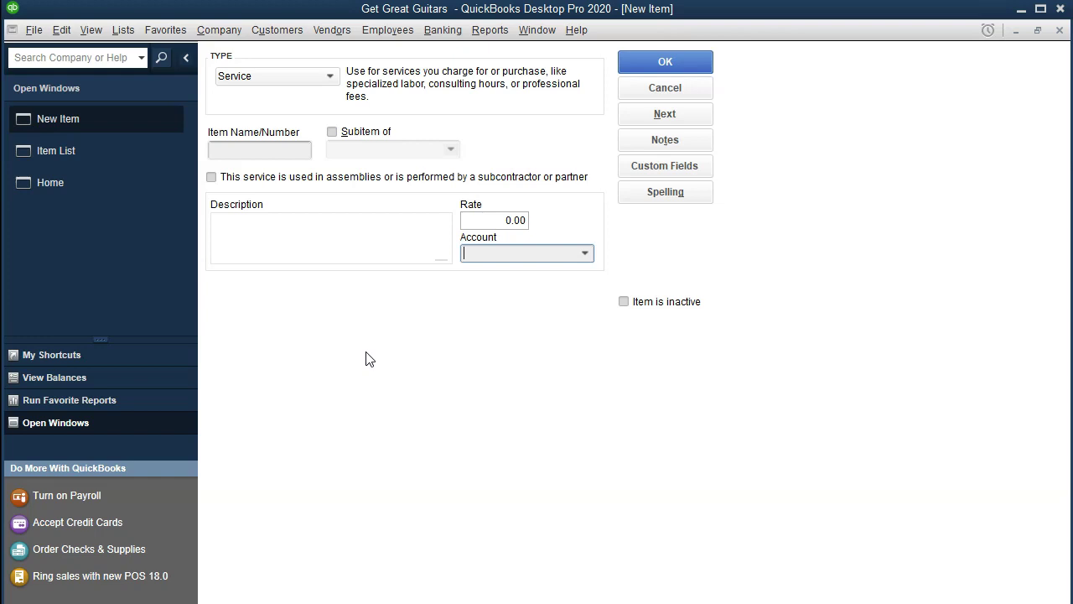
left_click(1060, 37)
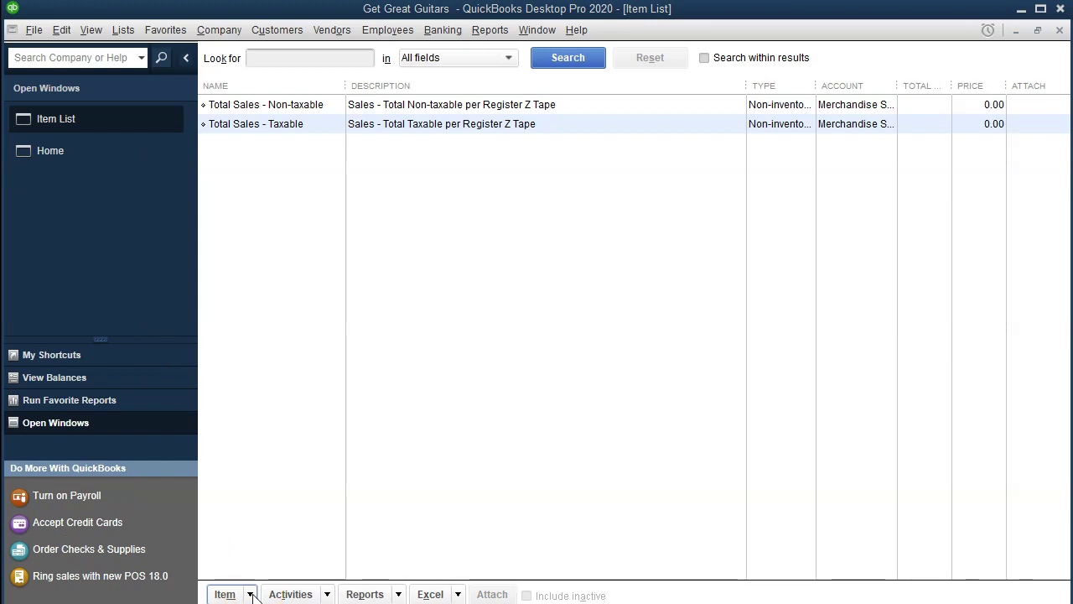
Open the Add/Edit Multiple Items window from the Item List and dismiss the time-saving tip
left_click(250, 594)
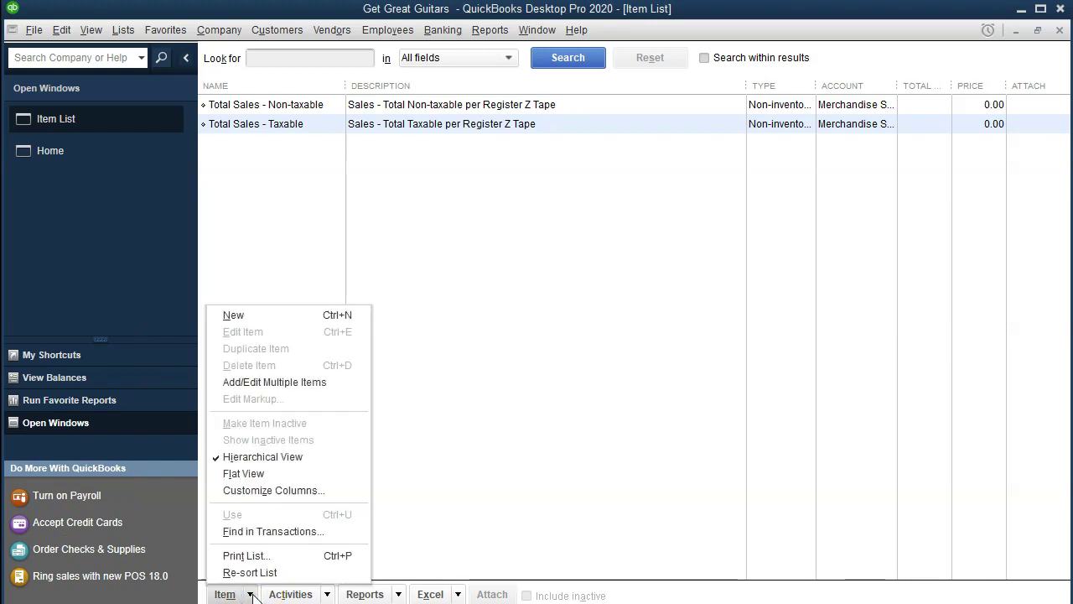
left_click(250, 594)
left_click(250, 594)
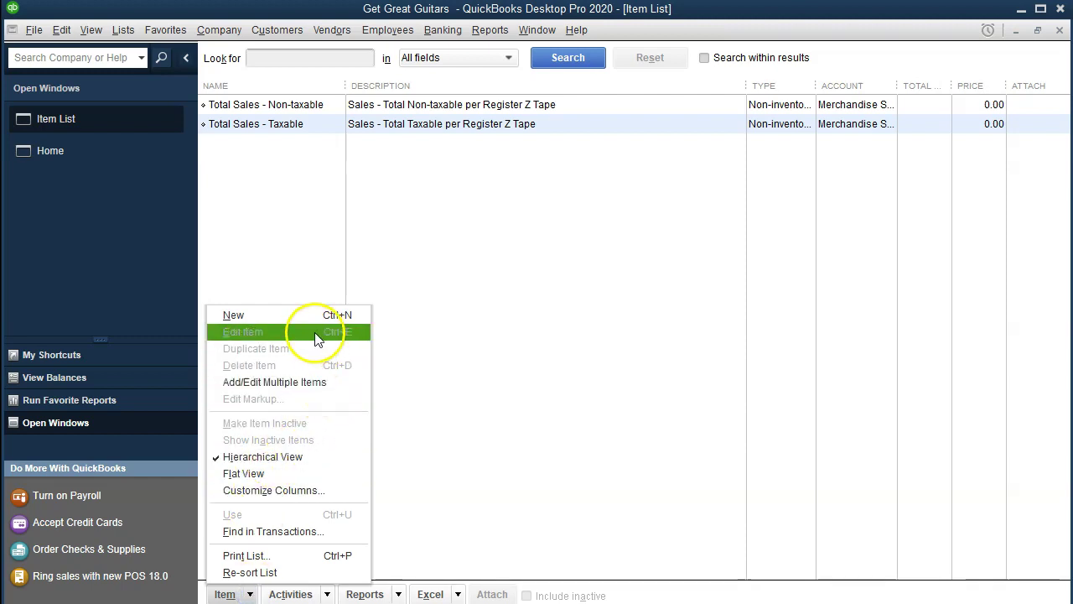
left_click(322, 384)
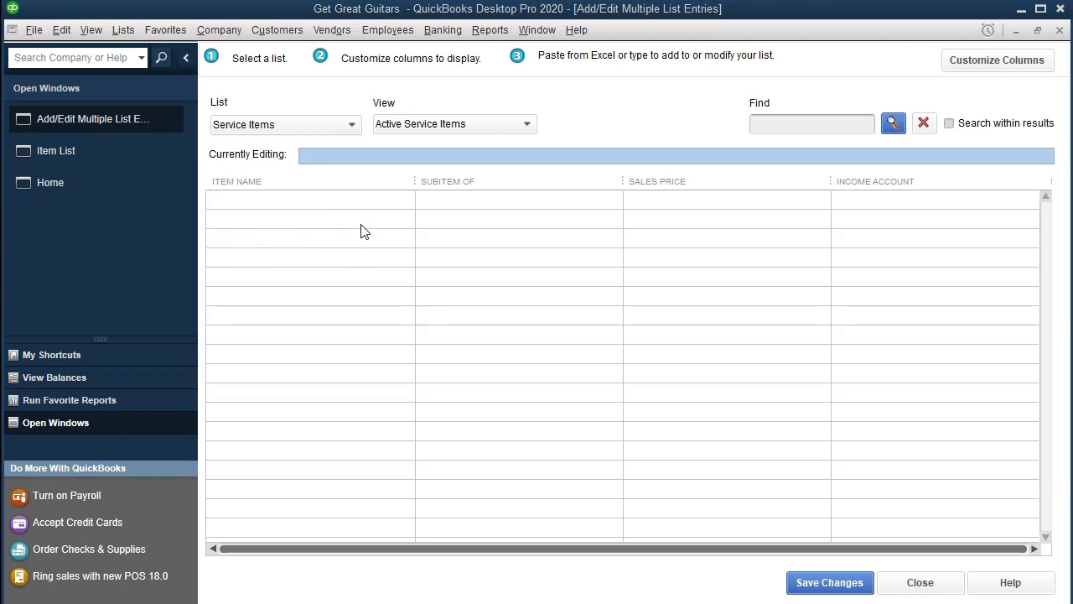
left_click(371, 203)
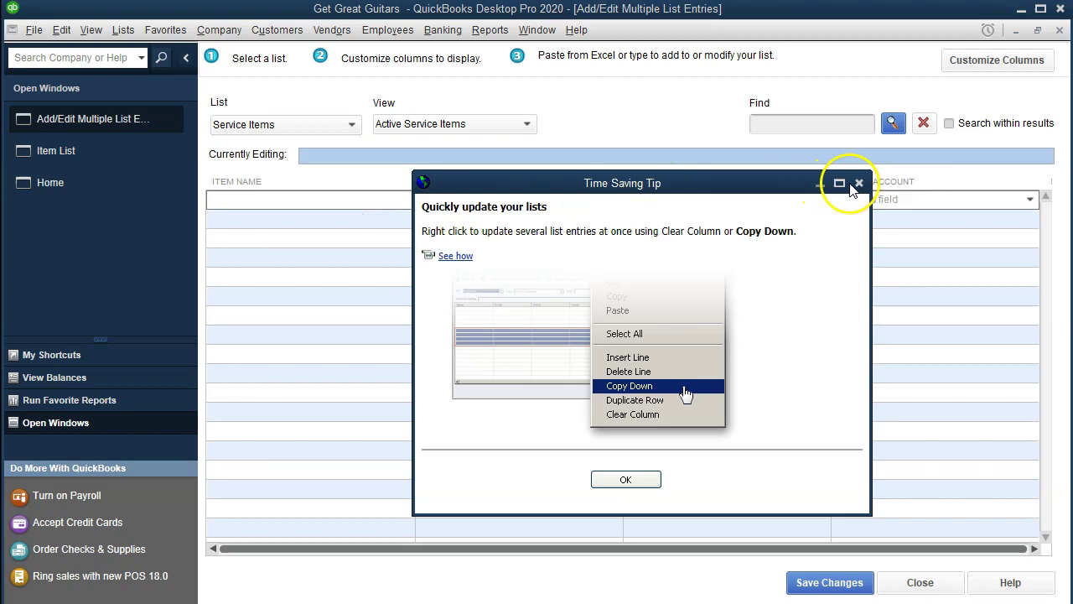
left_click(859, 182)
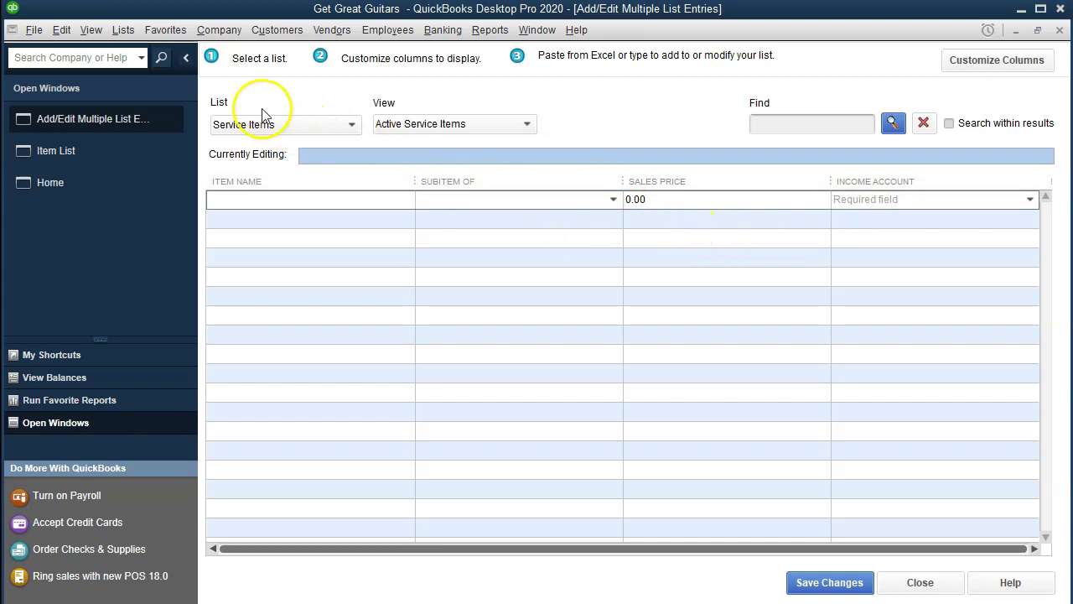
Review the list types available for multiple-entry editing, keeping Service Items selected
left_click(345, 127)
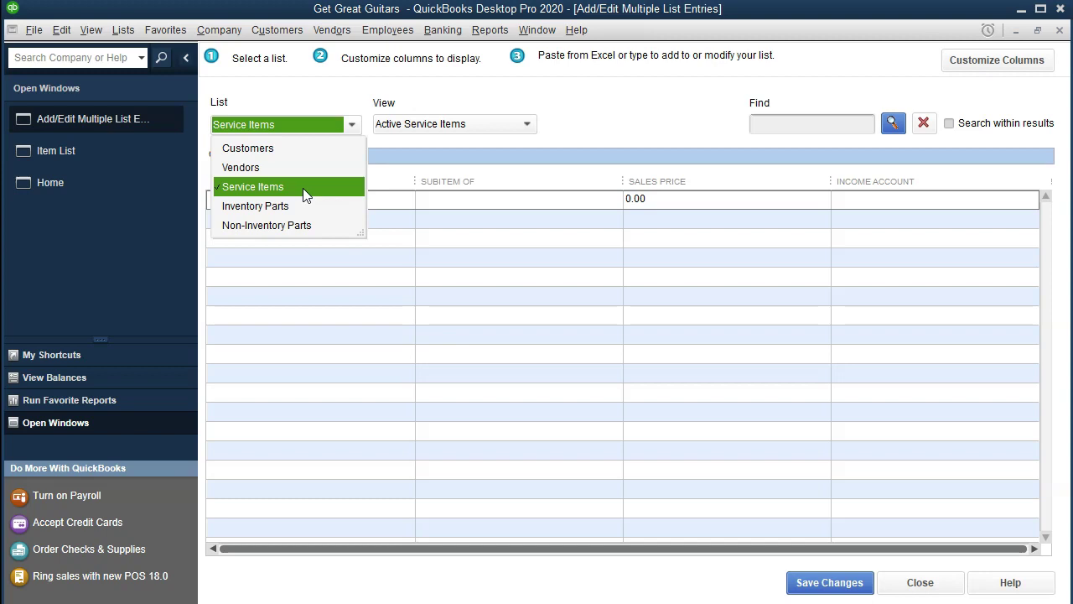
left_click(302, 188)
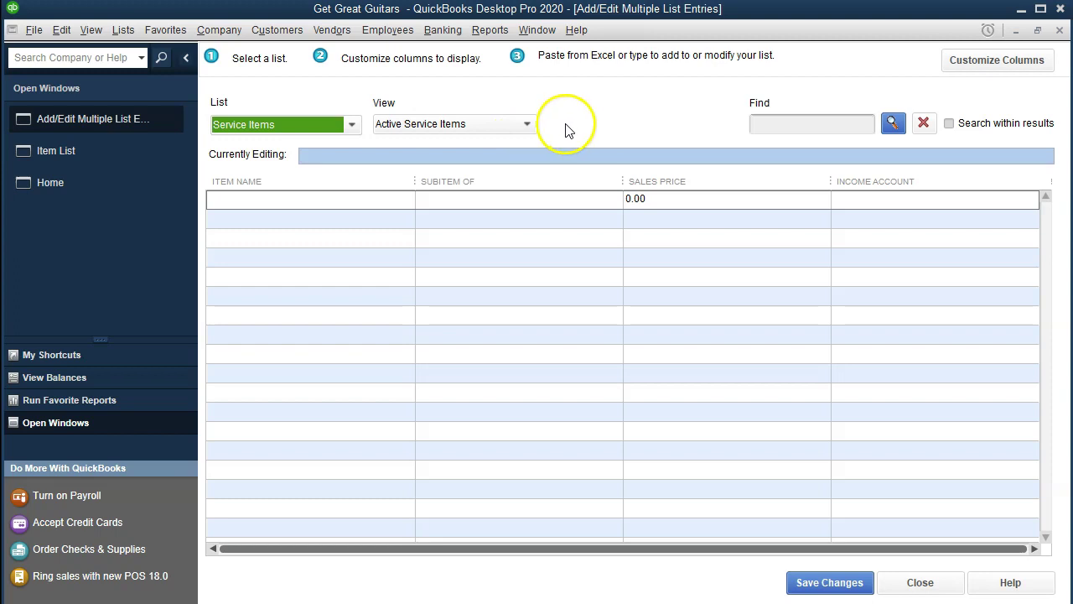
left_click(306, 262)
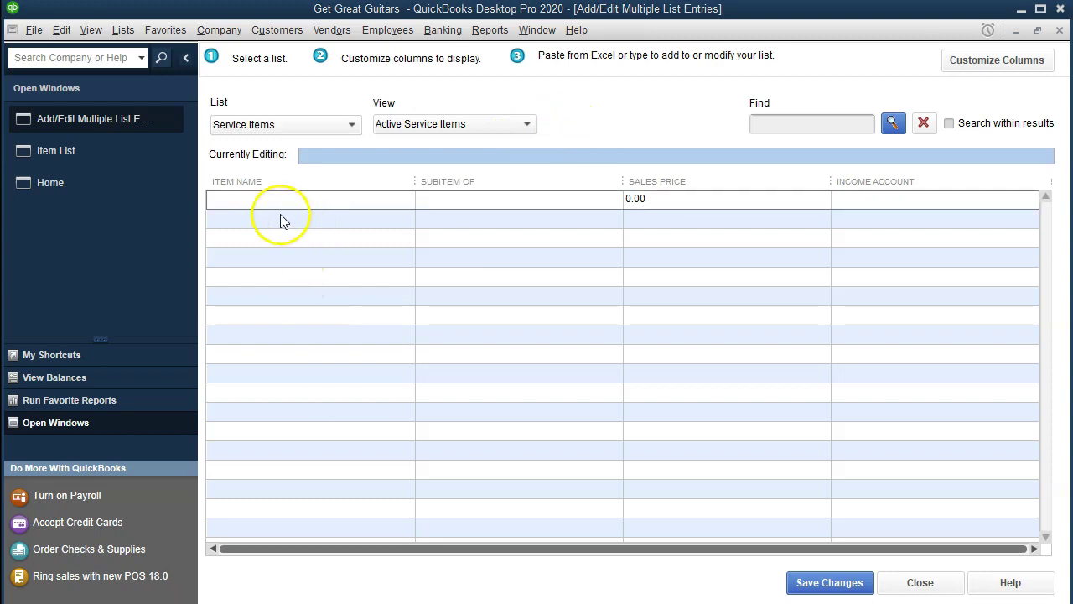
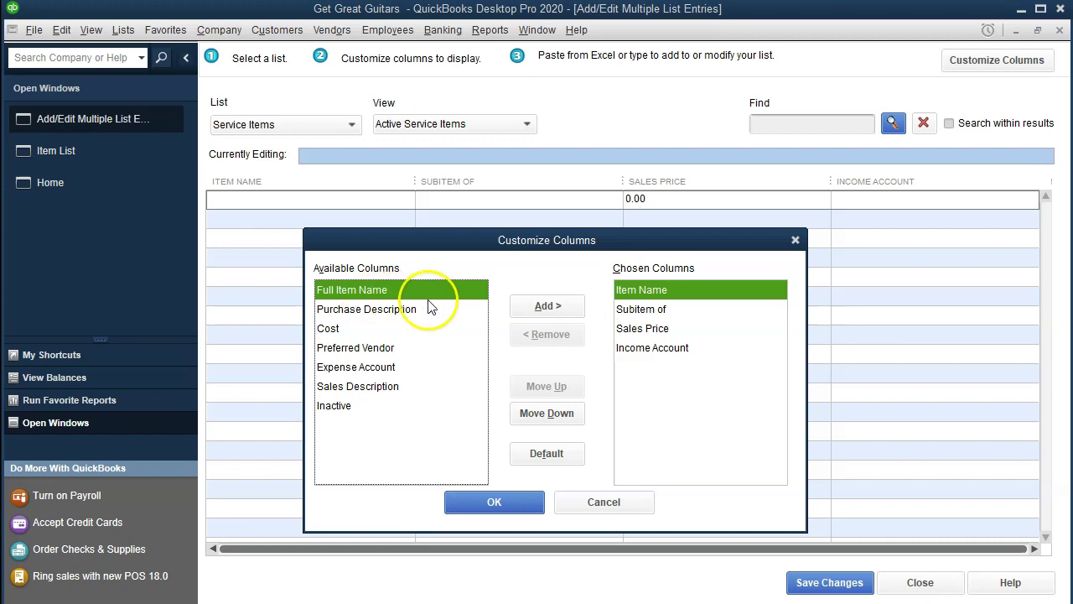
Add Cost to the chosen columns in Customize Columns and place it above Item Name
left_click(445, 287)
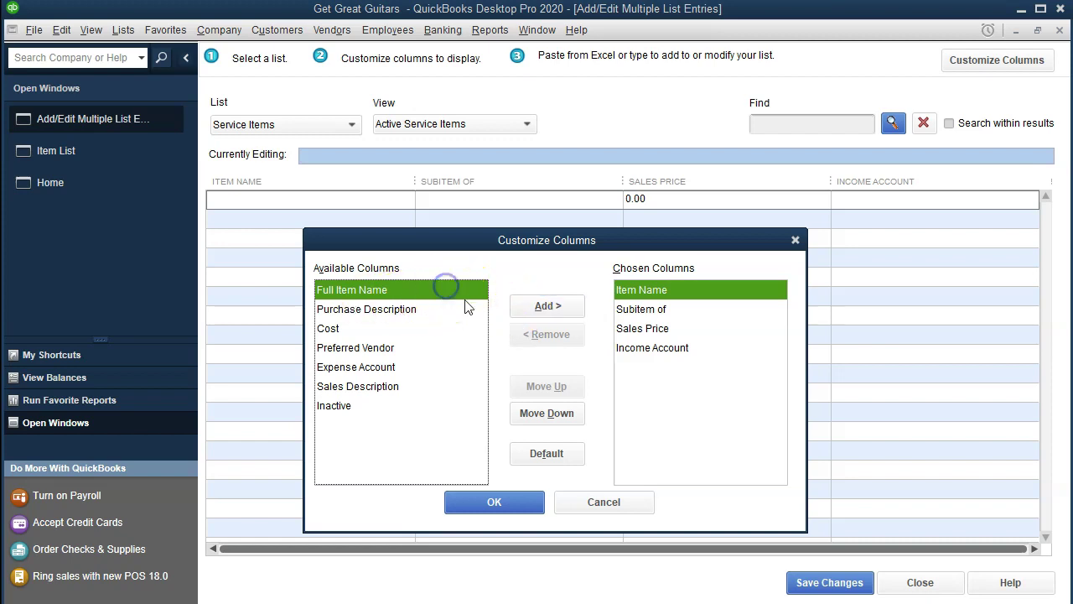
left_click(362, 329)
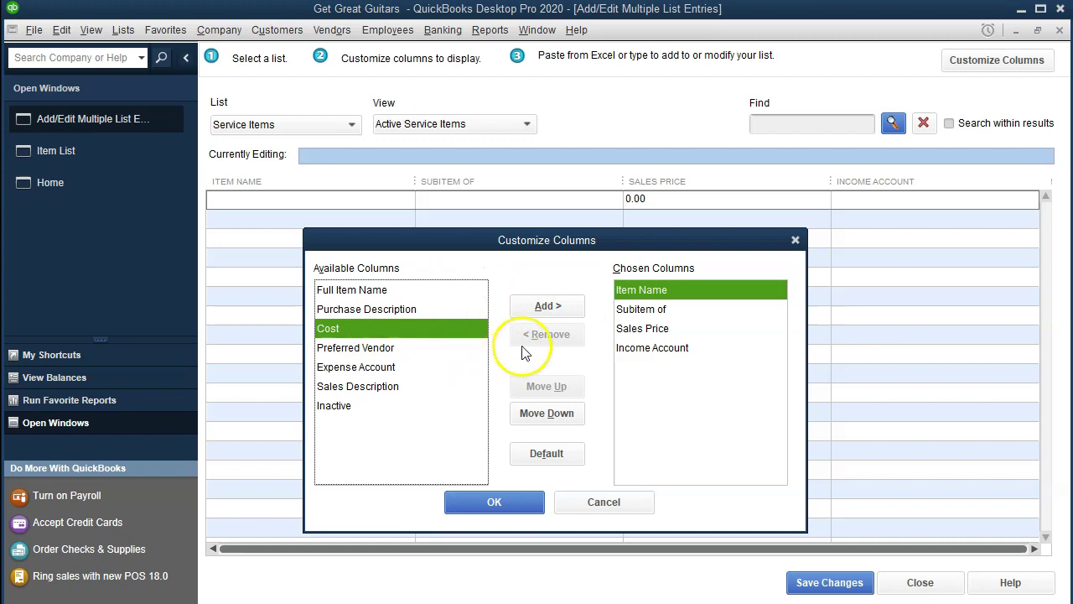
left_click(546, 307)
left_click(627, 367)
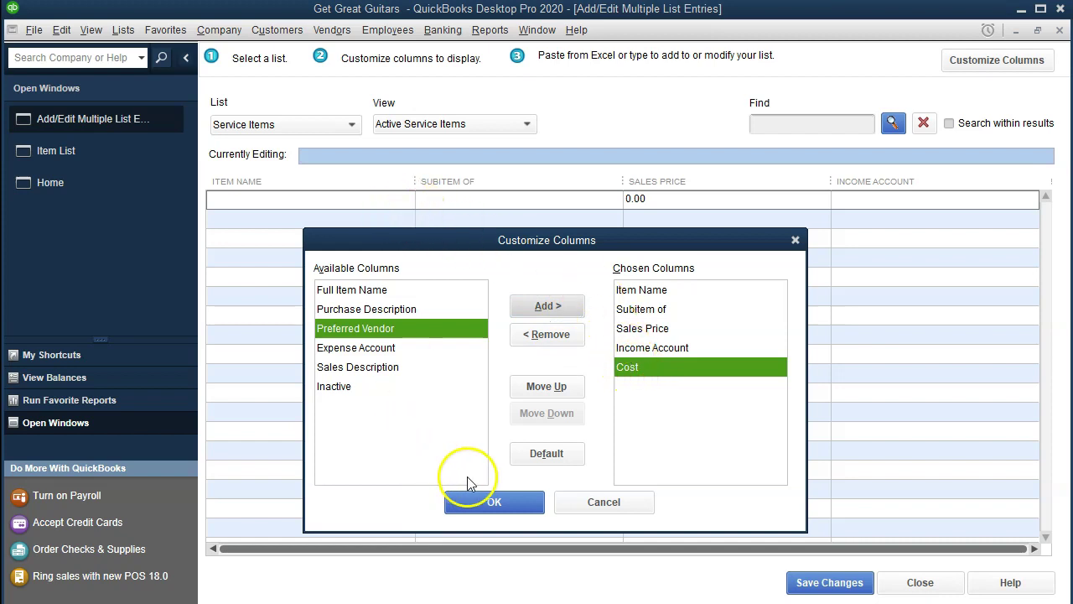
left_click(540, 387)
left_click(545, 388)
left_click(547, 388)
left_click(546, 387)
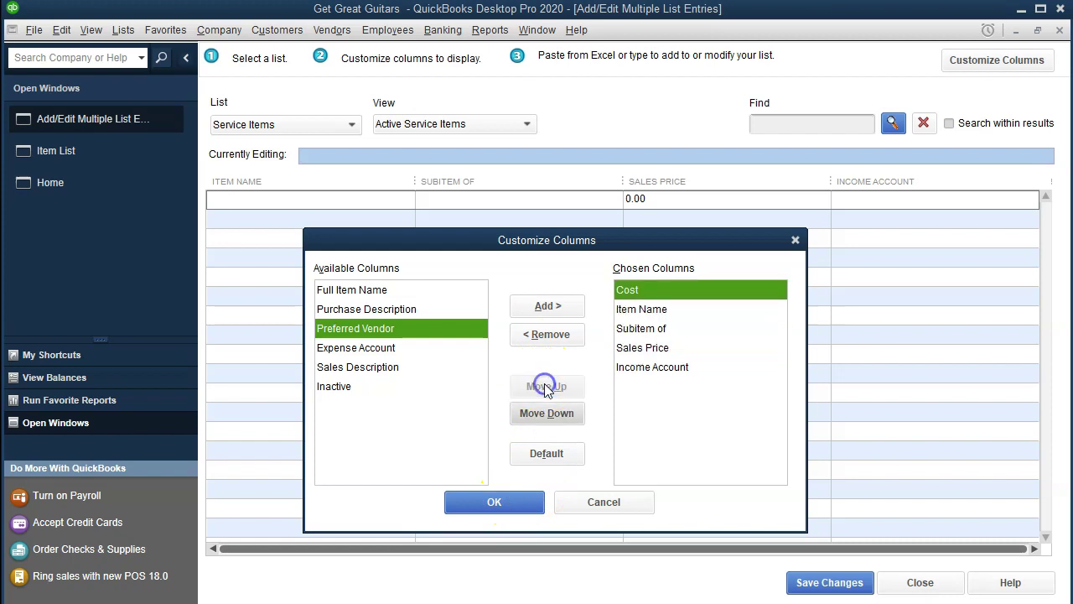
Remove Cost from the chosen columns
left_click(258, 211)
left_click(633, 291)
left_click(638, 293)
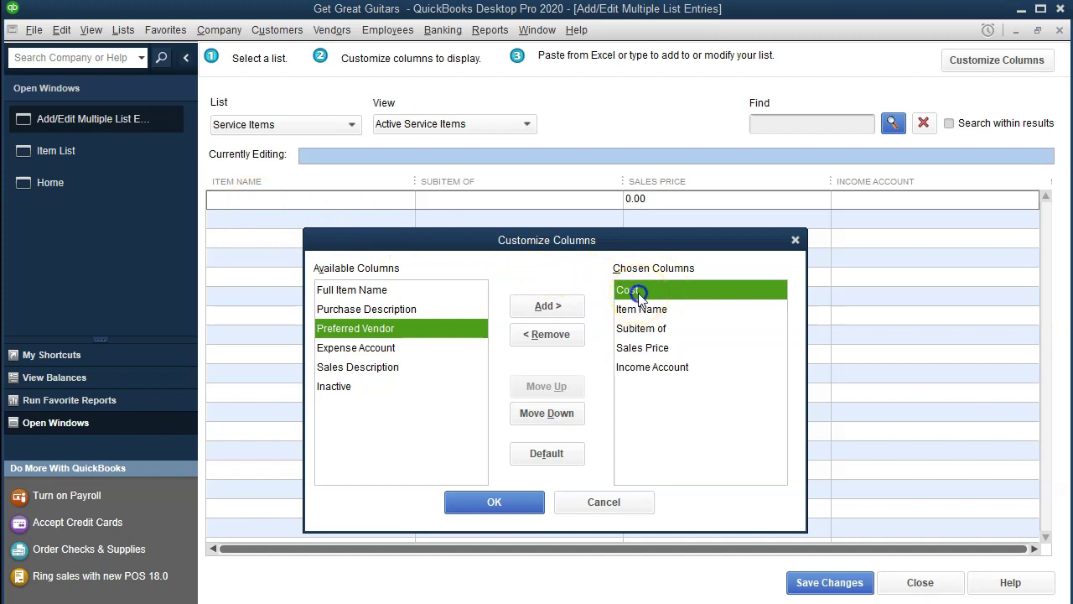
left_click(537, 345)
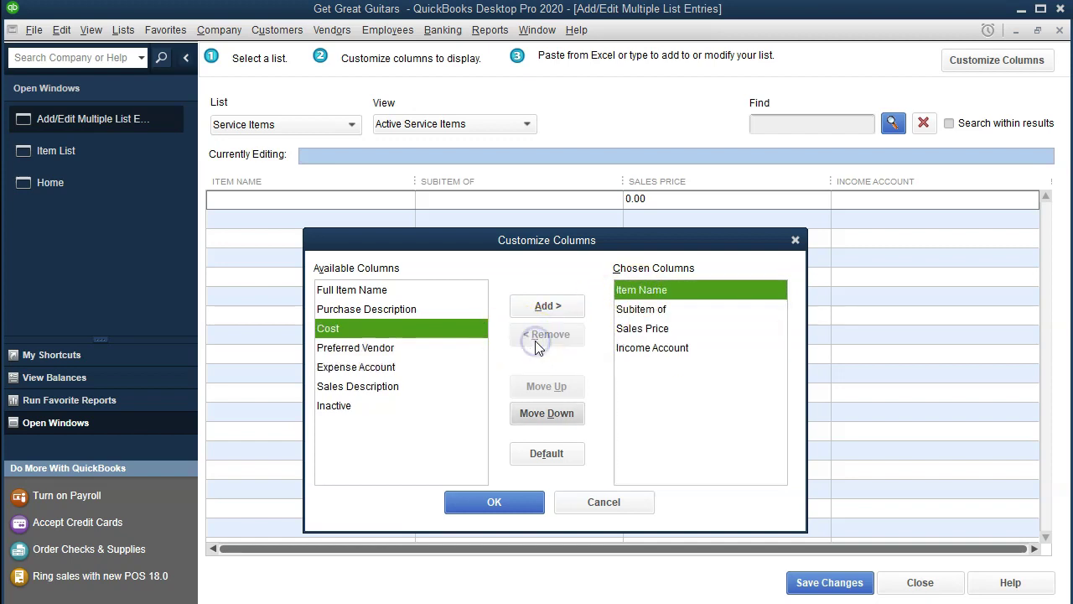
left_click(529, 342)
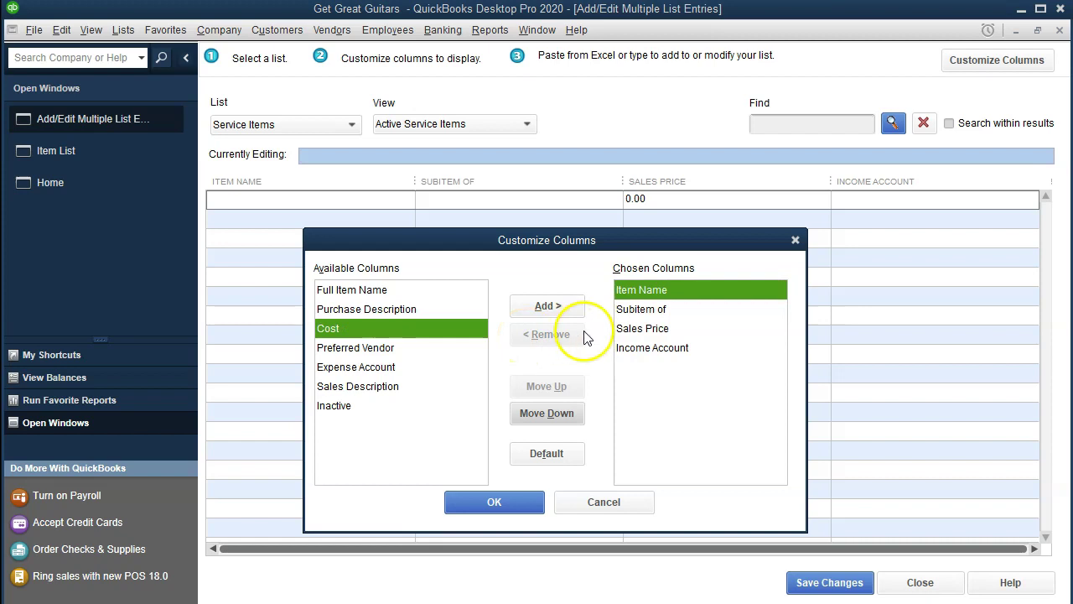
left_click(641, 291)
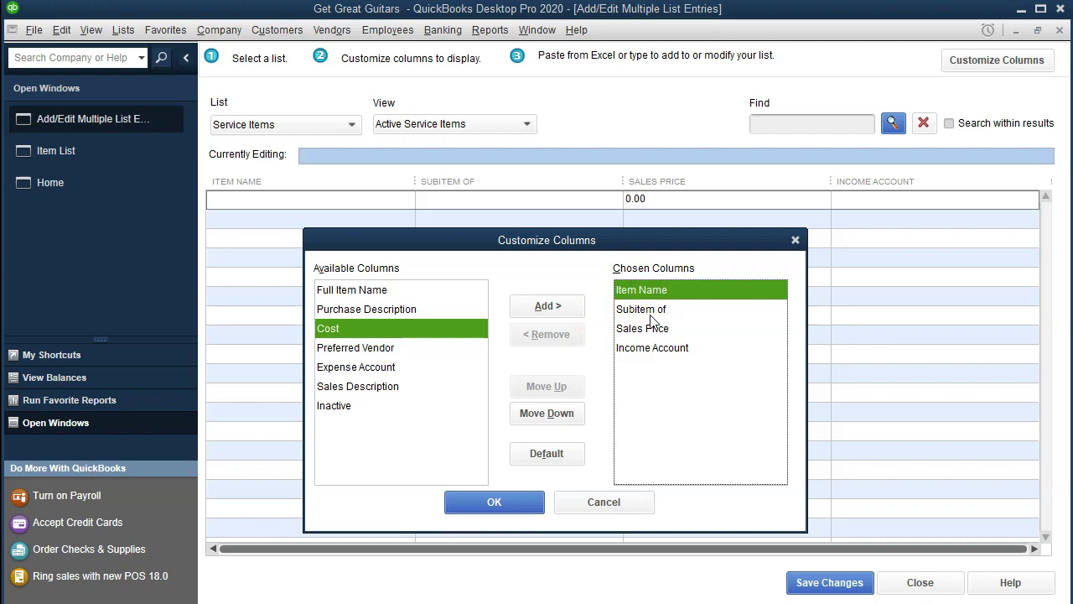
Add Sales Description to the chosen columns and place it directly below Item Name
left_click(403, 388)
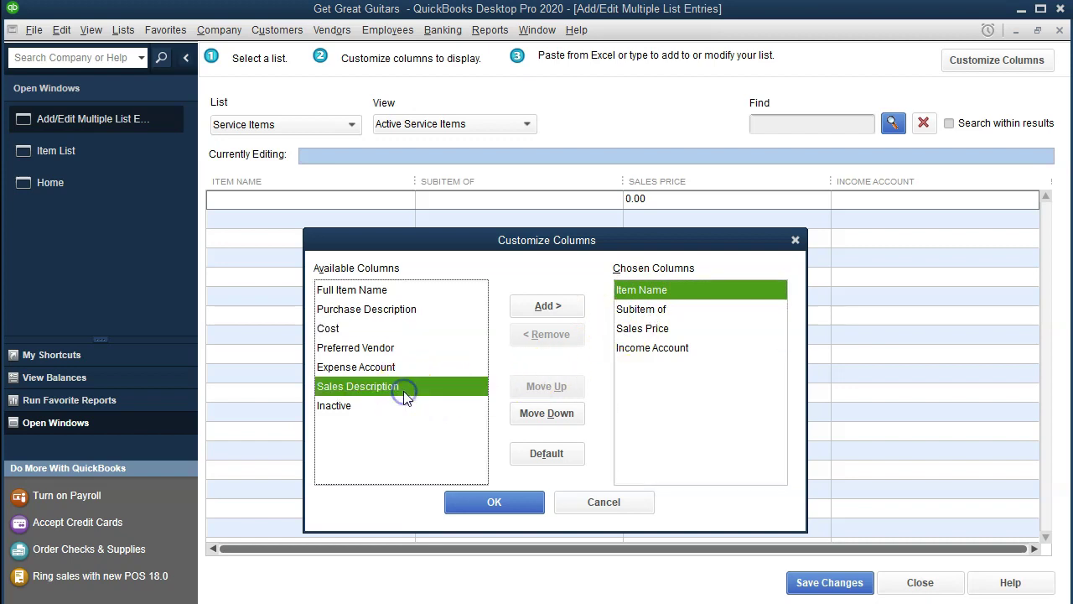
left_click(415, 396)
left_click(553, 309)
left_click(553, 308)
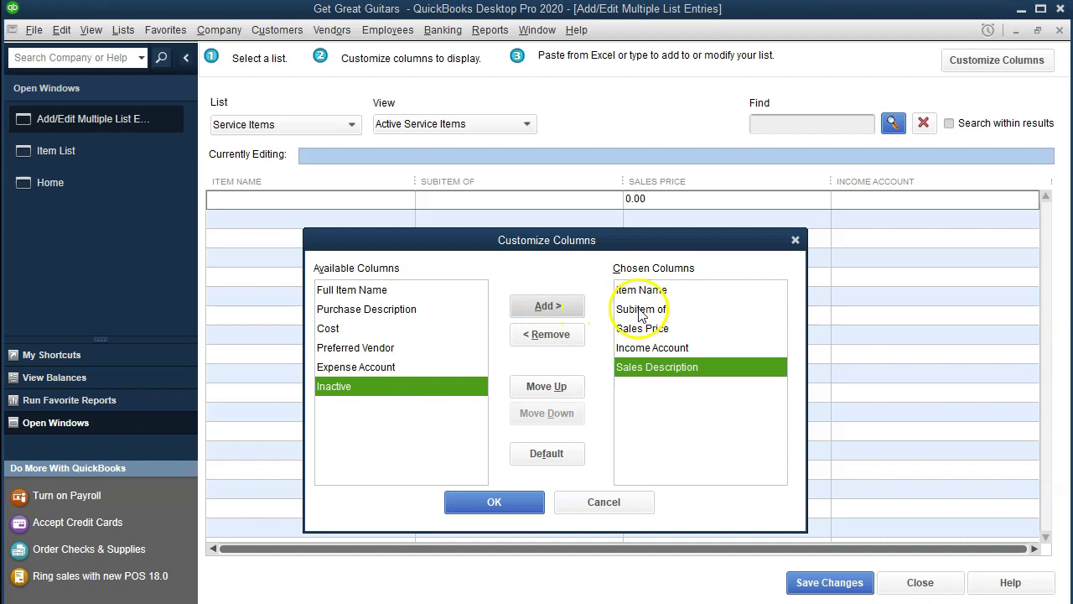
left_click(561, 388)
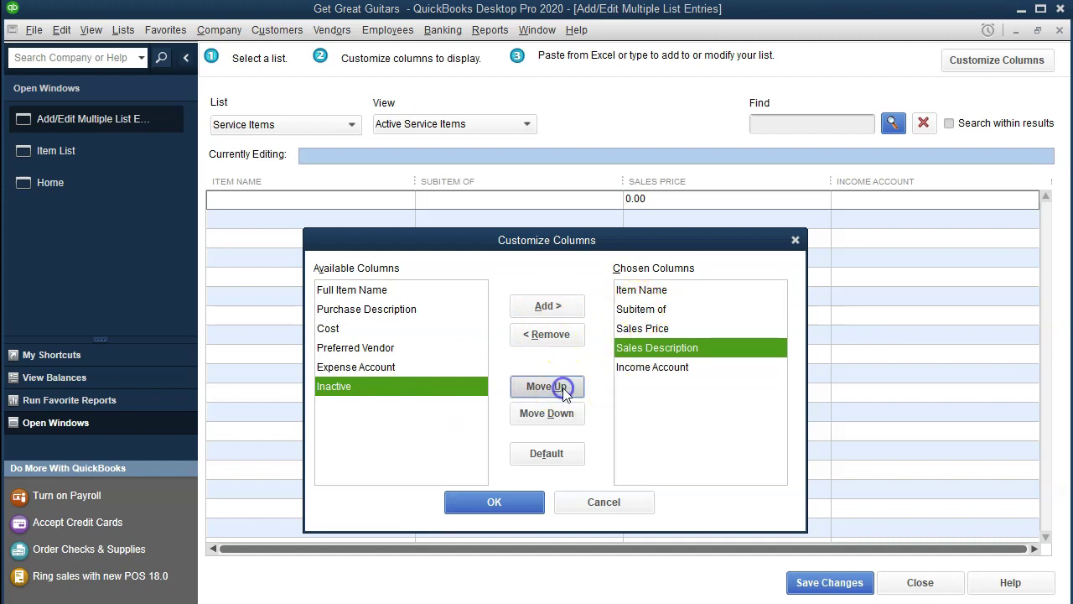
left_click(563, 388)
left_click(563, 387)
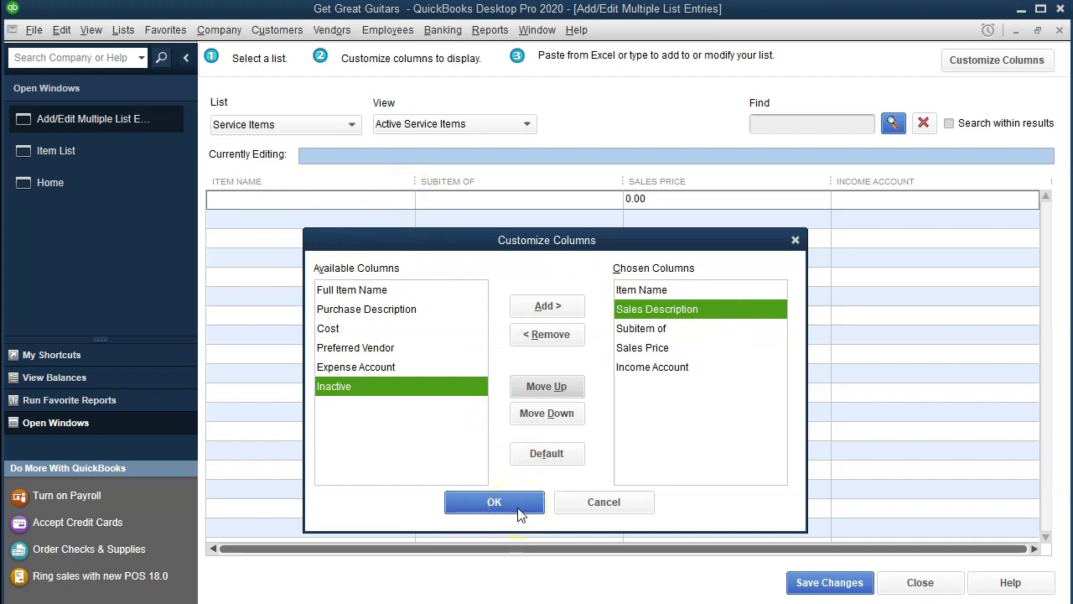
Add Purchase Description to the chosen columns and place it directly below Sales Description
left_click(402, 310)
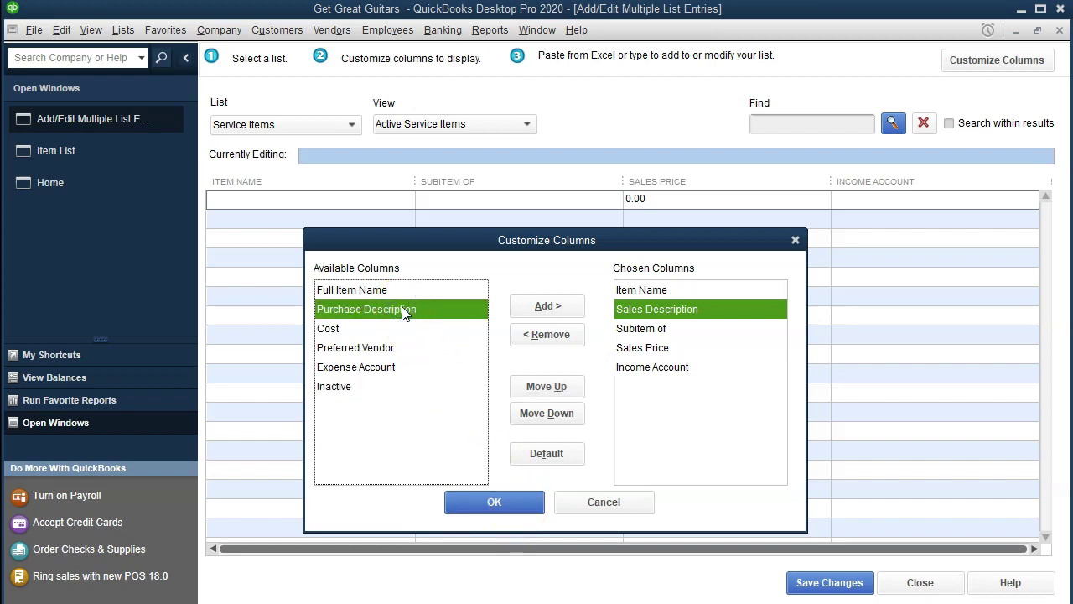
left_click(557, 308)
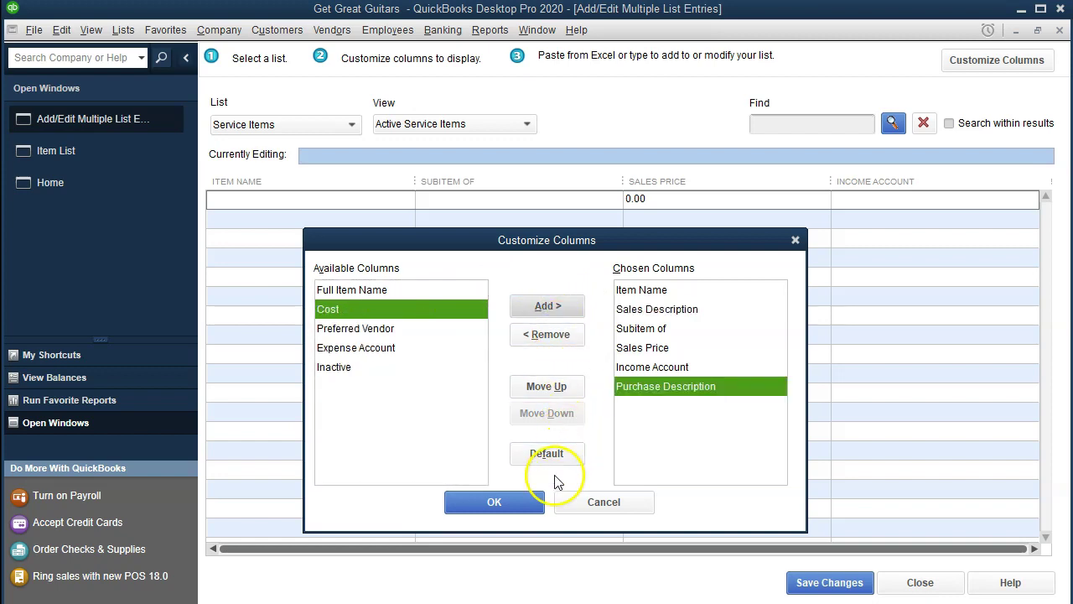
left_click(556, 389)
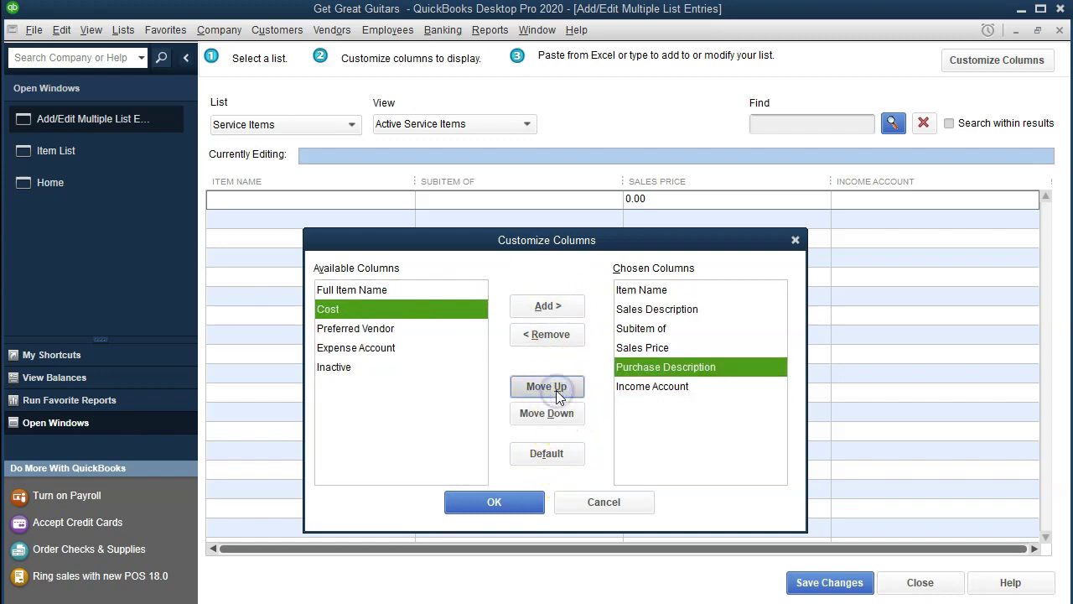
left_click(556, 390)
left_click(557, 391)
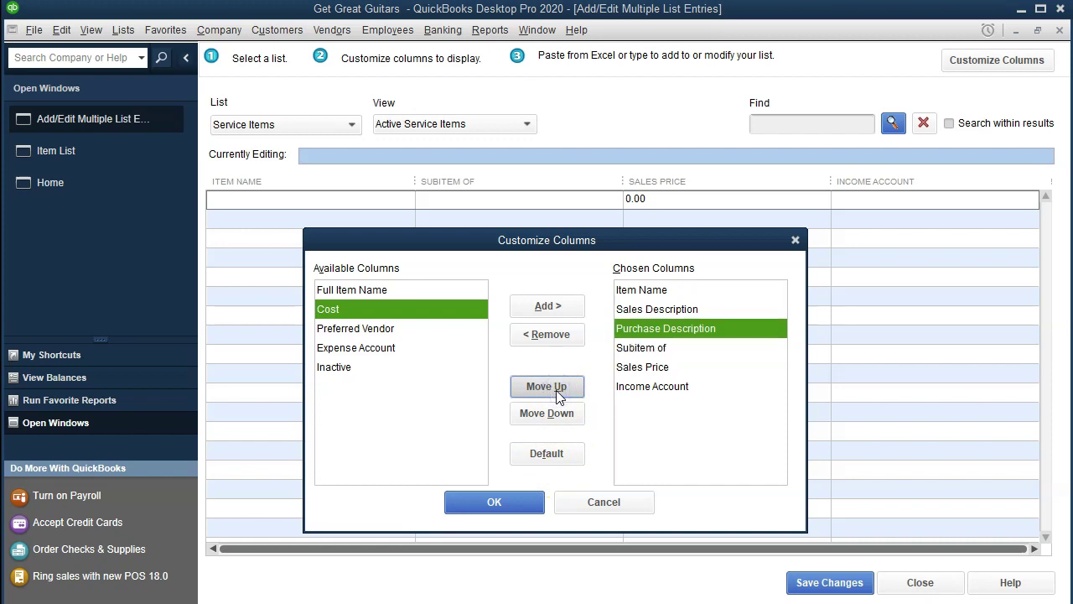
Reorder the chosen columns so that Sales Price and Income Account come before Subitem of
left_click(670, 367)
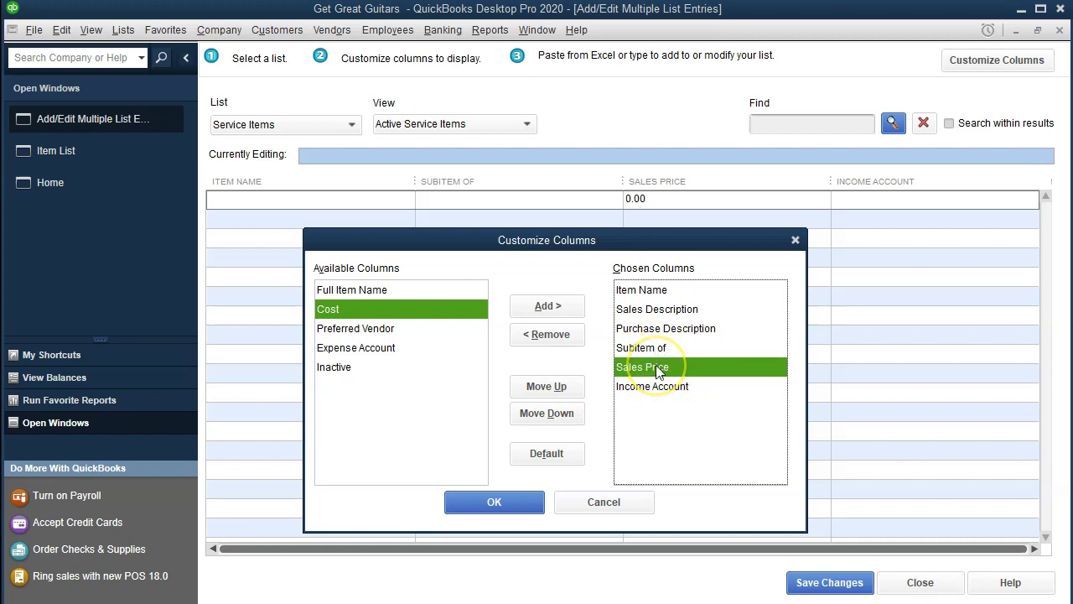
left_click(537, 395)
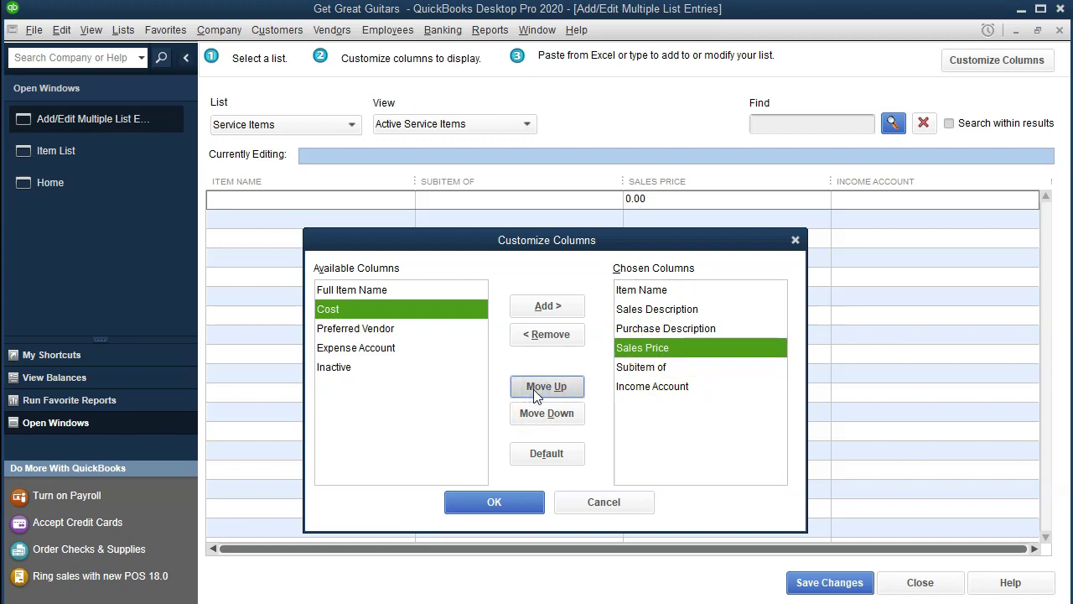
left_click(637, 386)
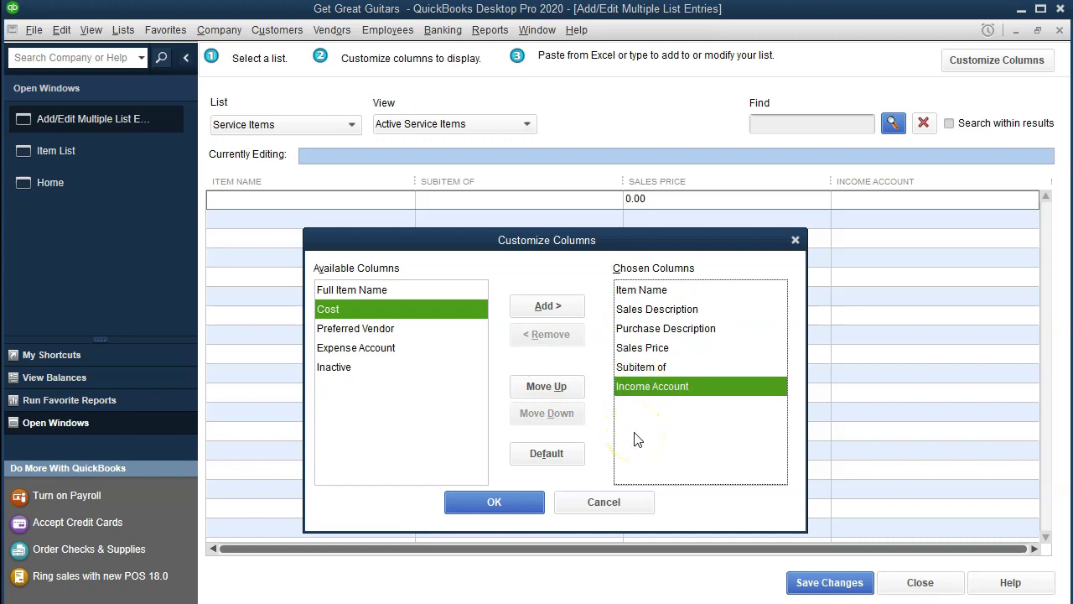
left_click(552, 392)
left_click(551, 393)
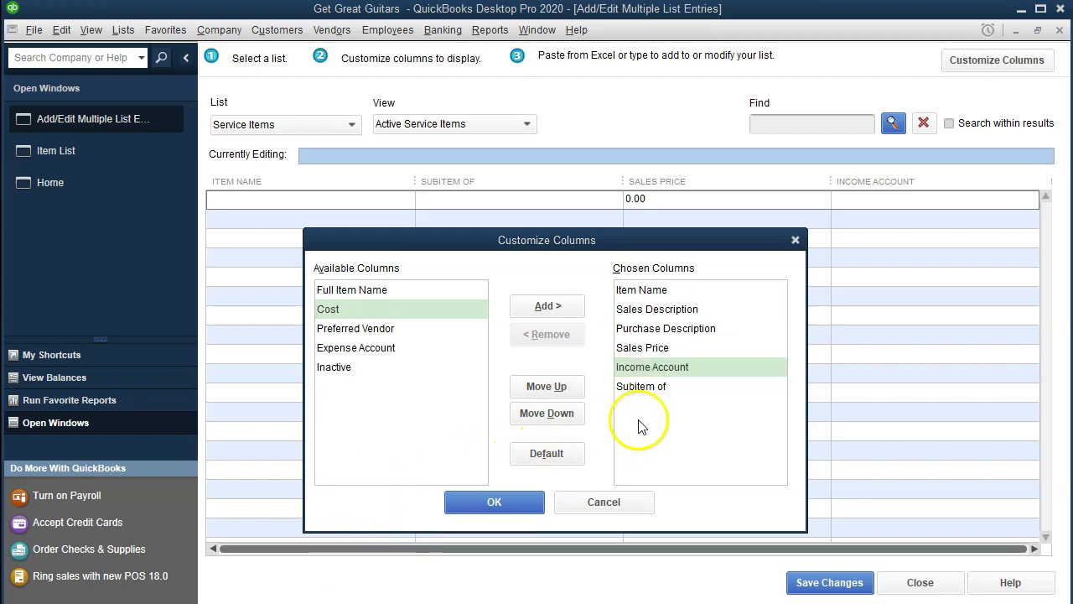
Remove Subitem of from the chosen columns, check the remaining columns, and apply the customized layout
left_click(649, 387)
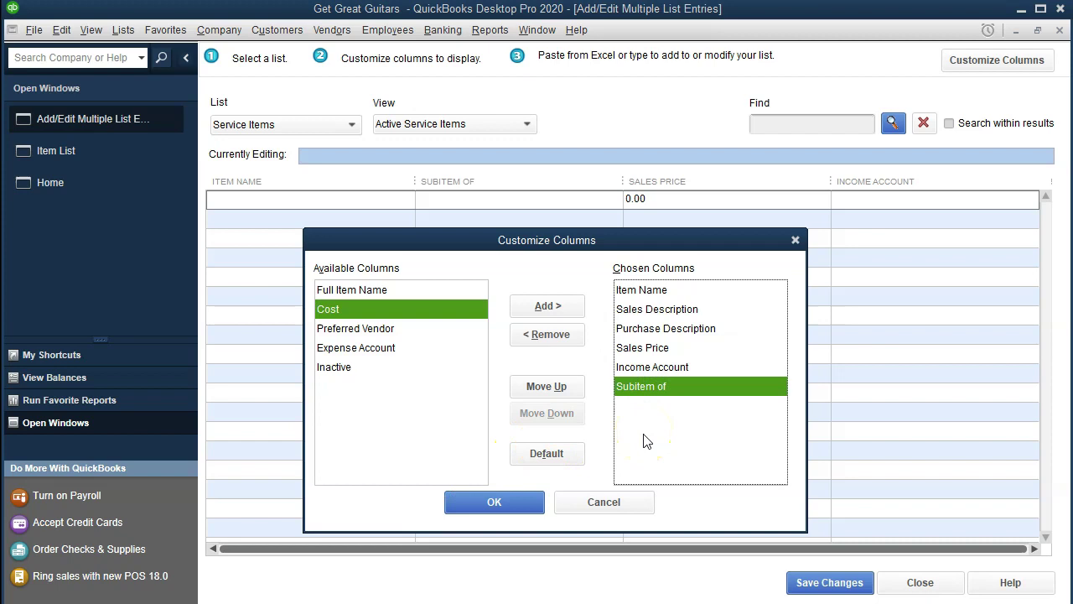
left_click(565, 346)
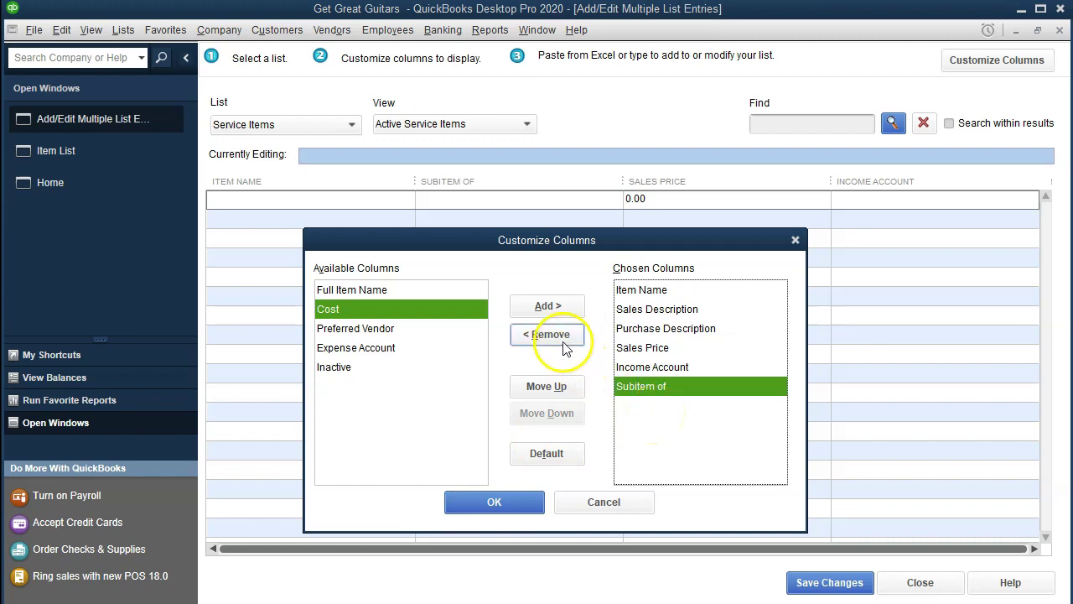
left_click(658, 293)
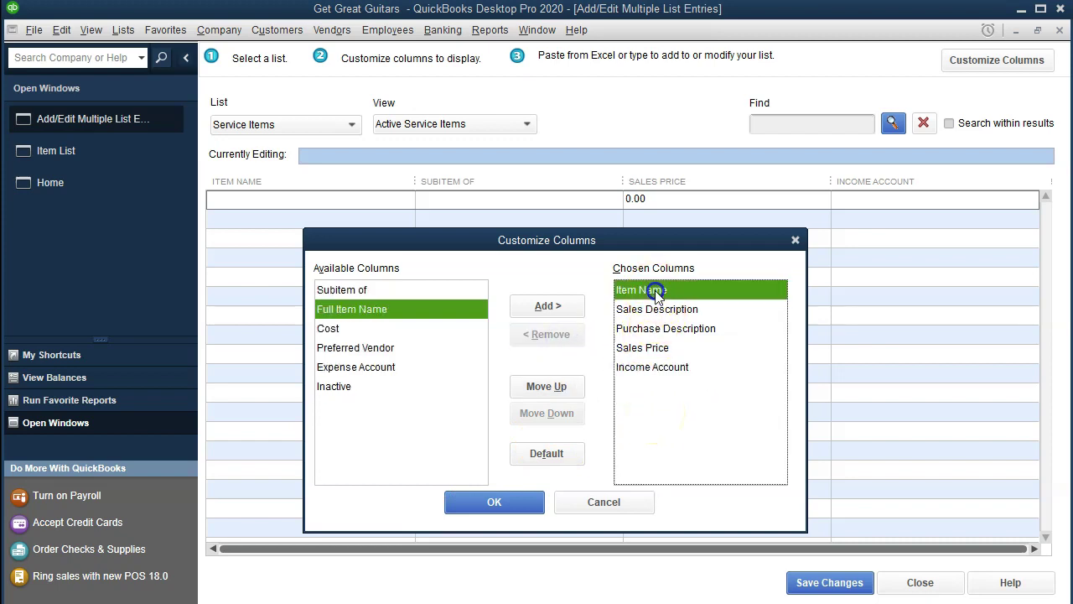
key("Down")
key("Down")
key("Down")
key("Down")
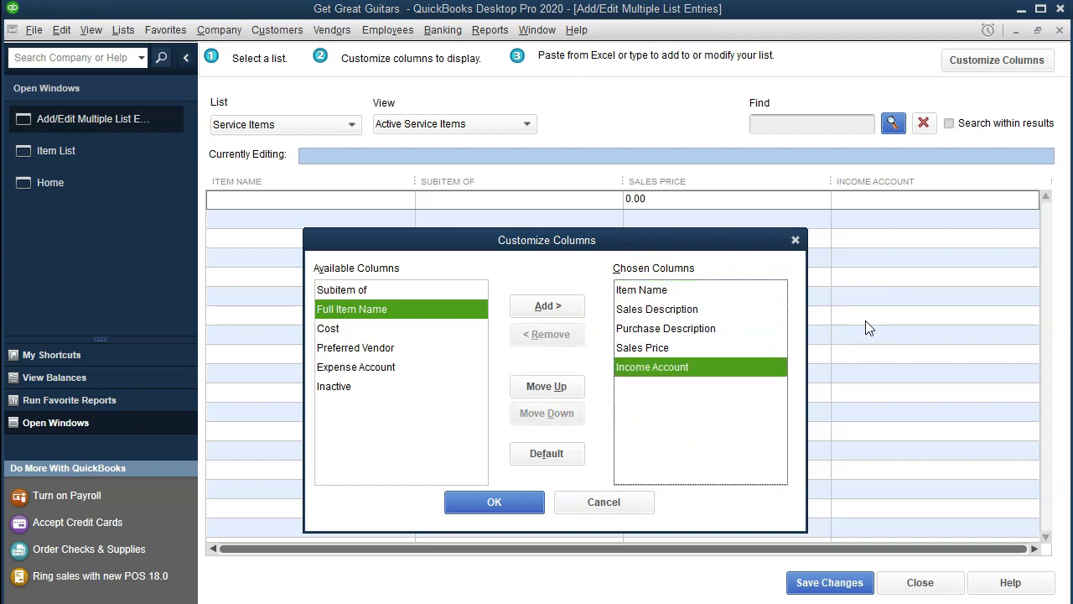
left_click(518, 509)
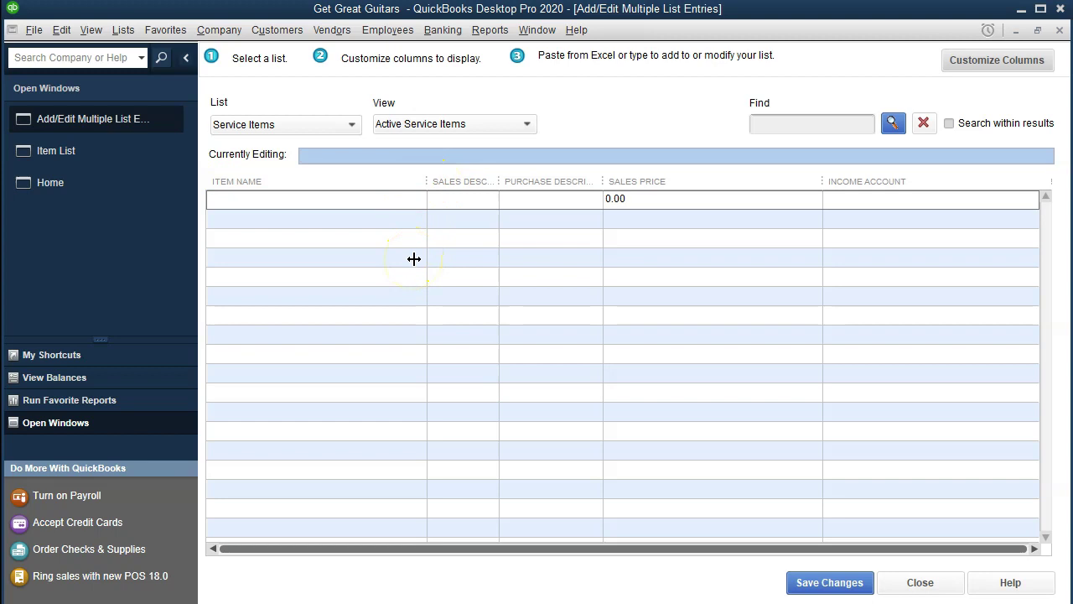
Narrow the Item Name column, slightly widen Sales Description, and enter Diagnostic as the first service item's name
left_click_drag(427, 182, 385, 182)
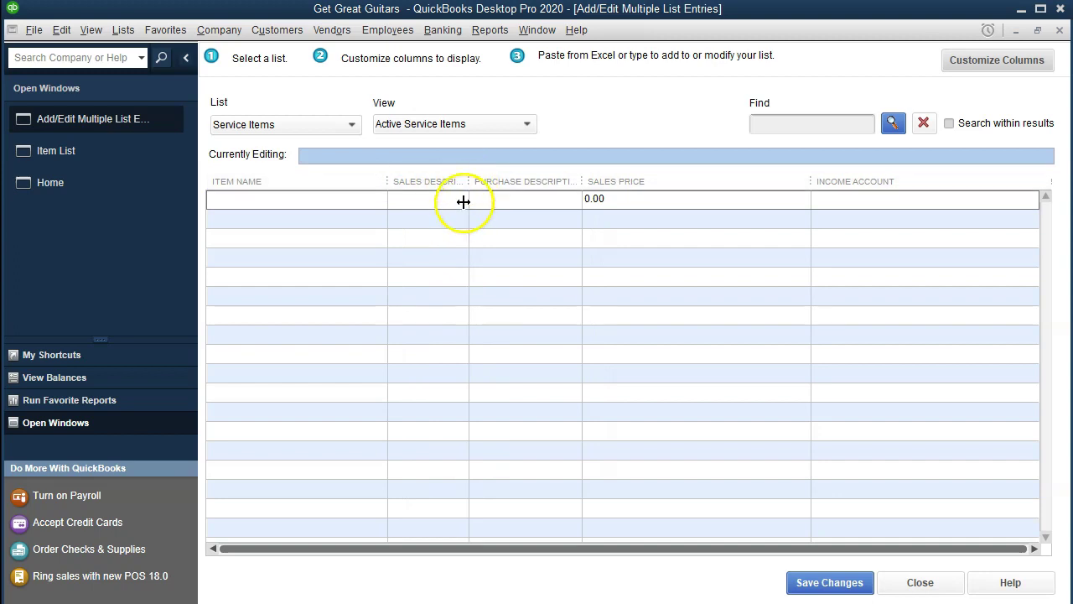
left_click_drag(468, 181, 472, 181)
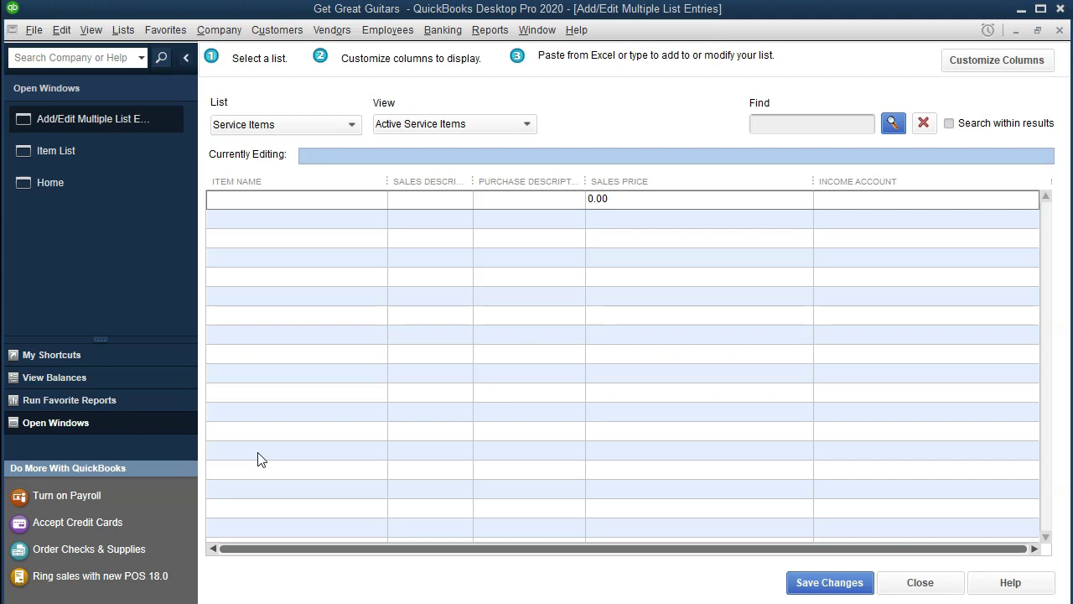
left_click(227, 506)
left_click(211, 500)
type("Diagnostic")
Copy the Diagnostic item name into its Sales Description and set its sales price to 68
left_click_drag(282, 199, 165, 196)
key("ctrl+c")
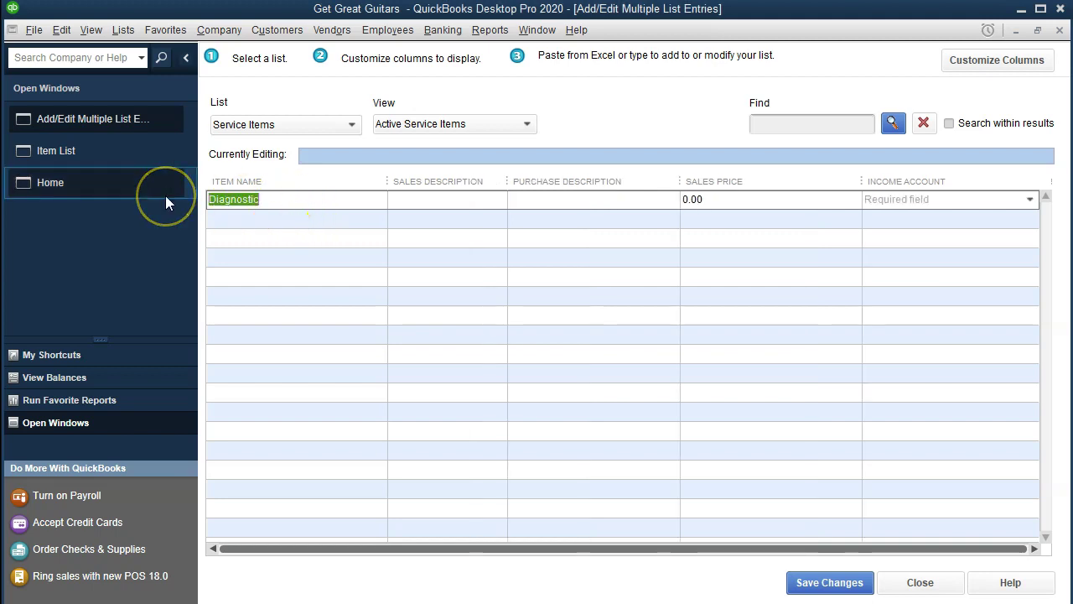
left_click(180, 214)
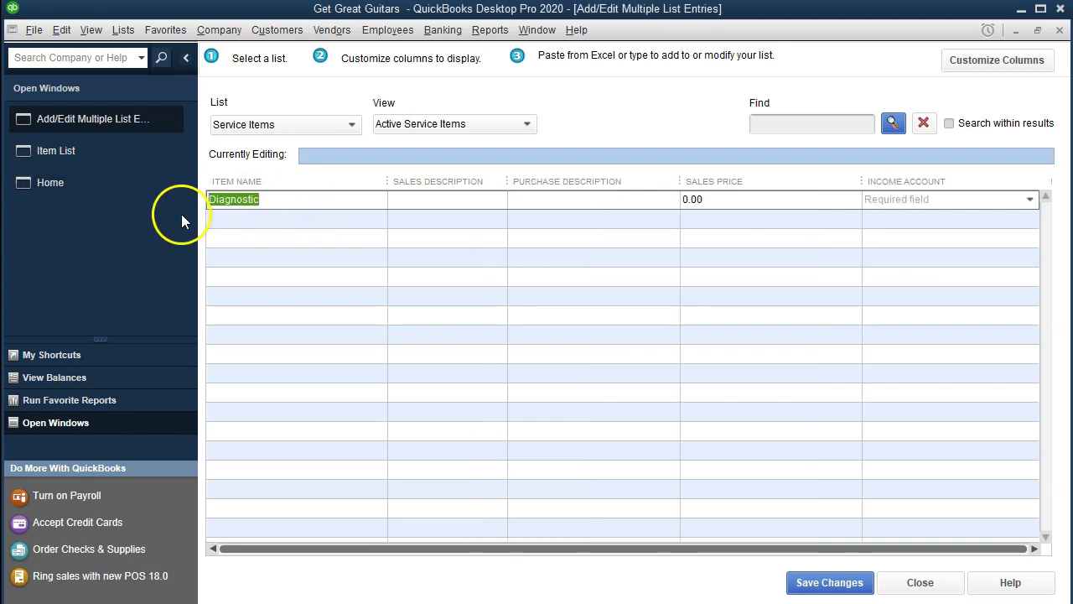
left_click(423, 198)
key("ctrl+v")
key("Tab")
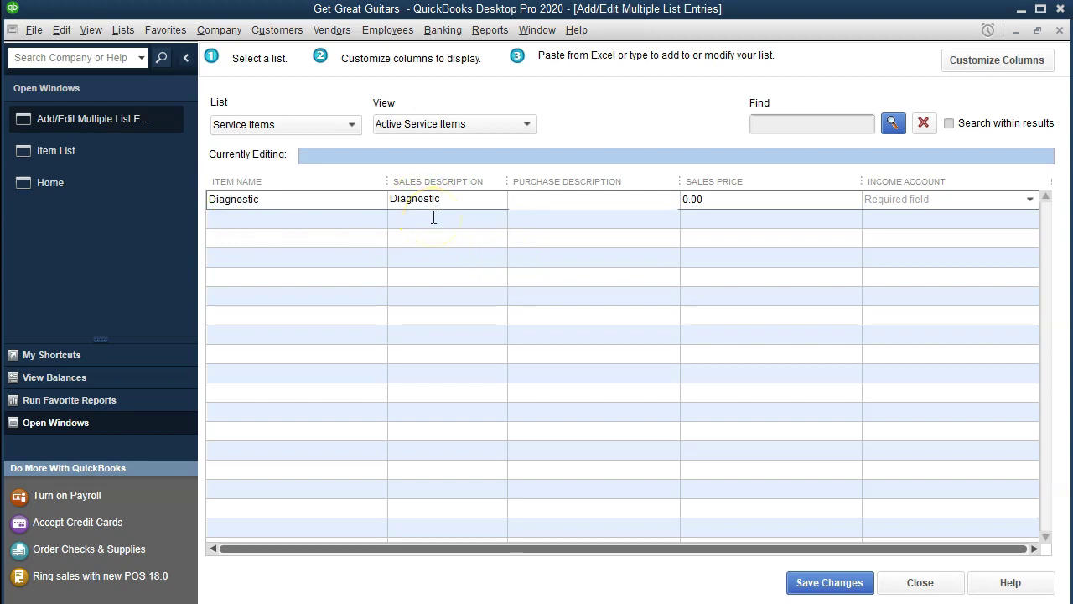
key("Tab")
type("68")
key("Tab")
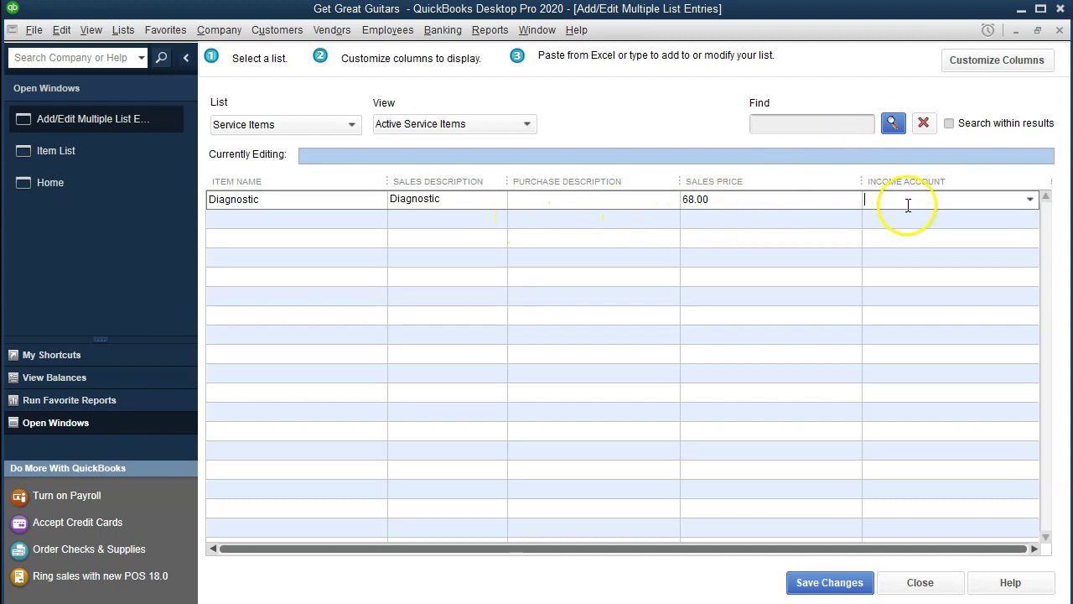
Look through the available income accounts for one that suits the Diagnostic item
left_click(1030, 199)
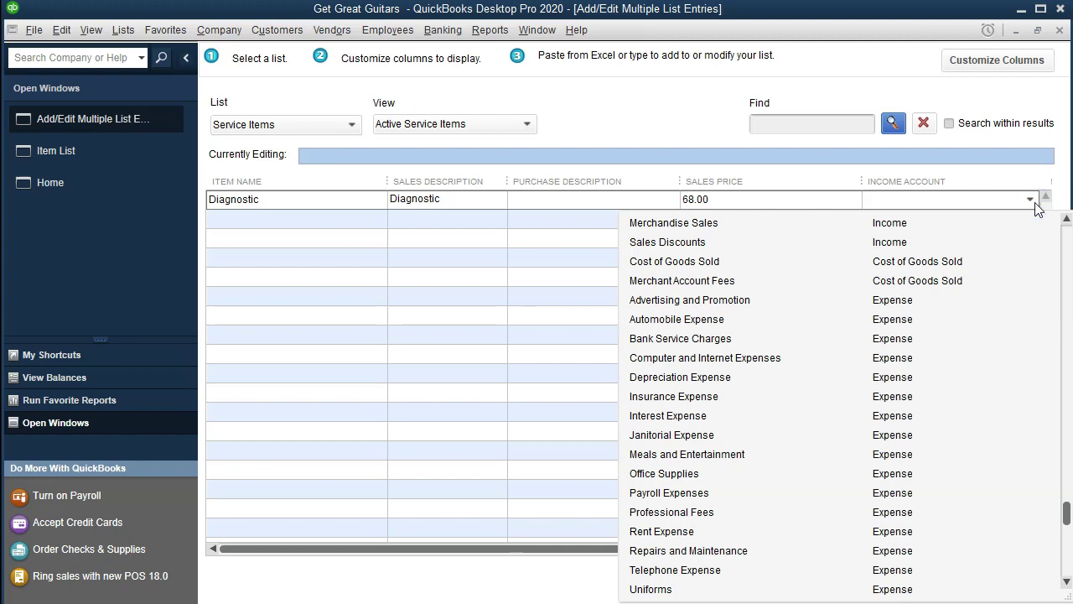
left_click(1012, 264)
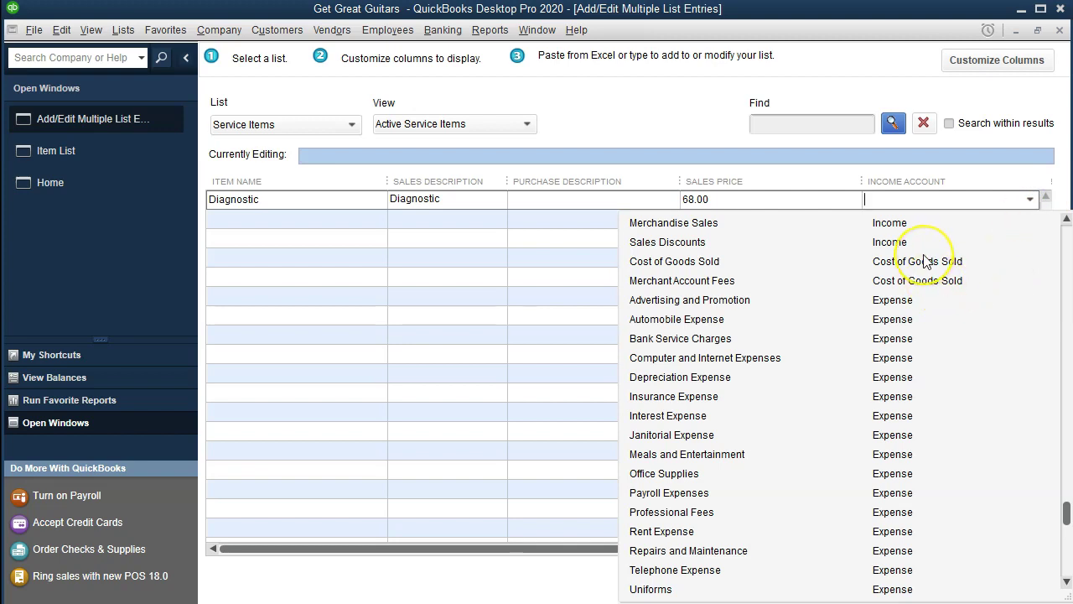
scroll(924, 261, "up", 4)
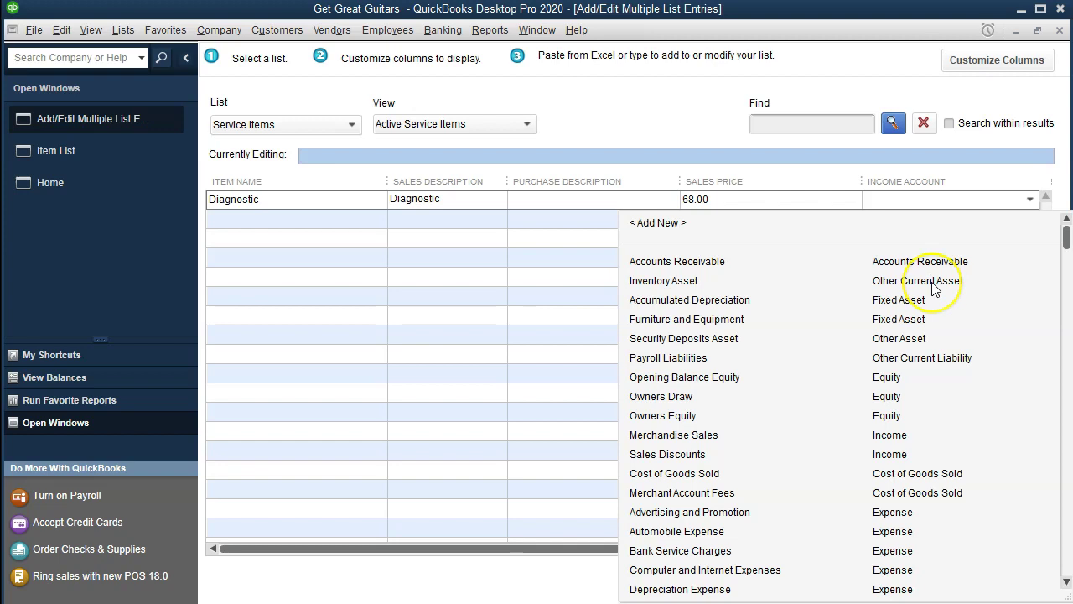
scroll(931, 285, "down", 2)
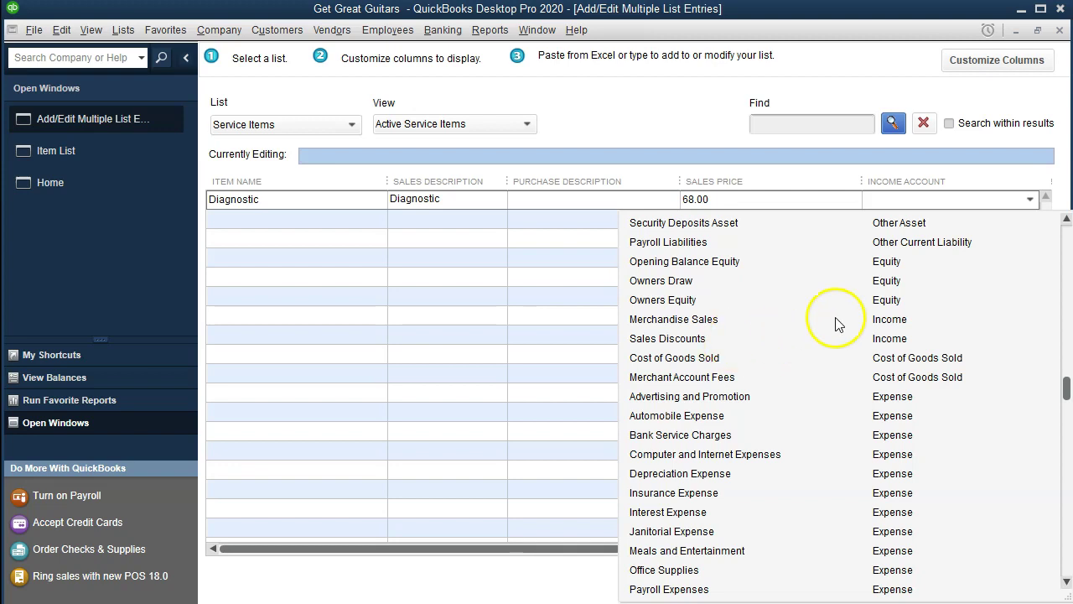
left_click(868, 202)
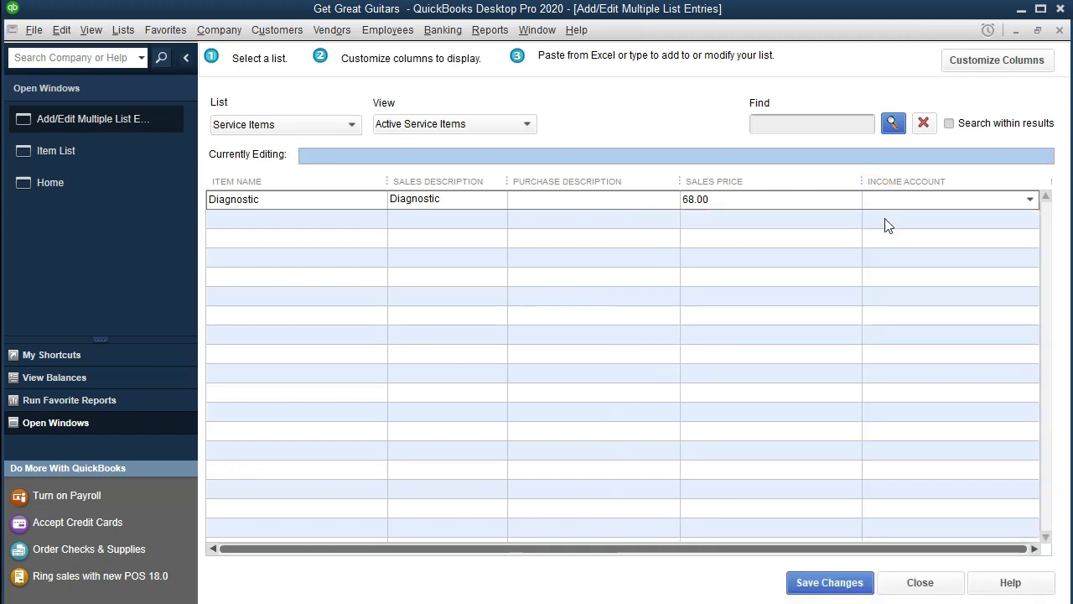
left_click(1029, 199)
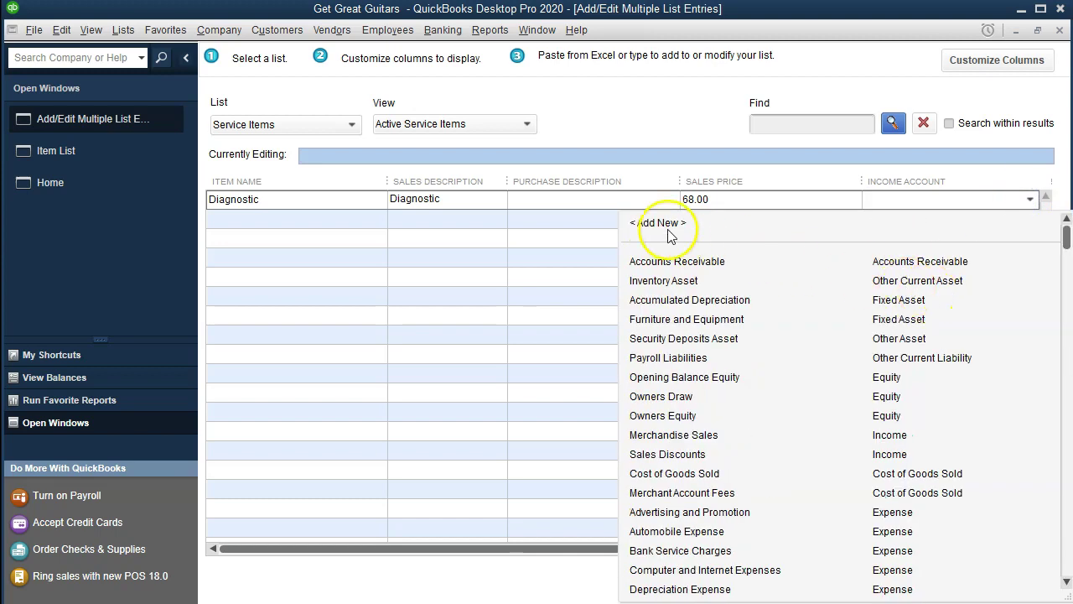
left_click(881, 200)
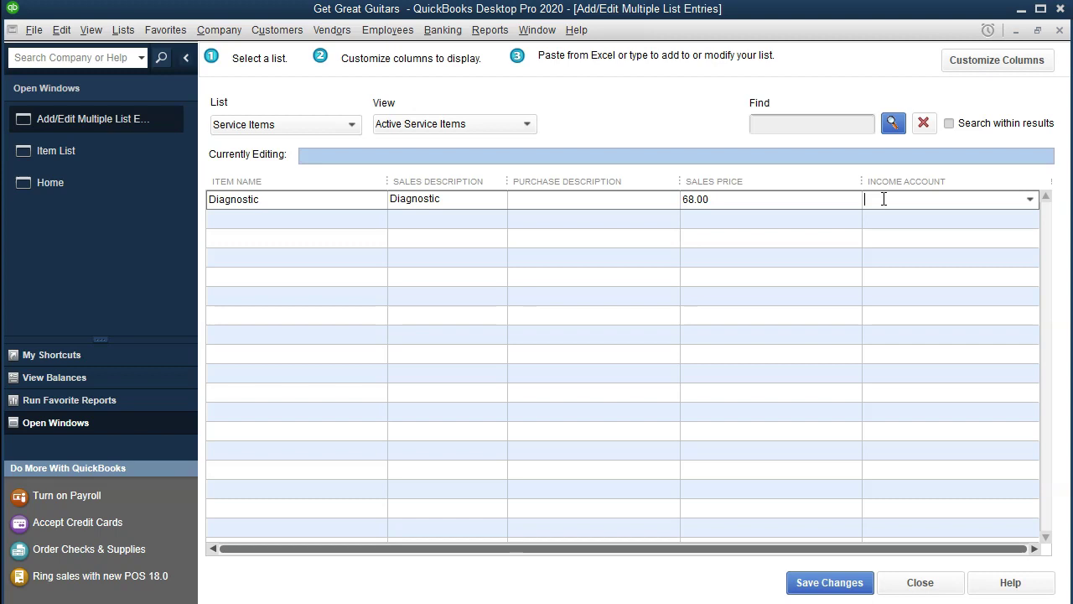
Enter Service as the Diagnostic item's income account and set it up as a new account of type Income
type("Ser")
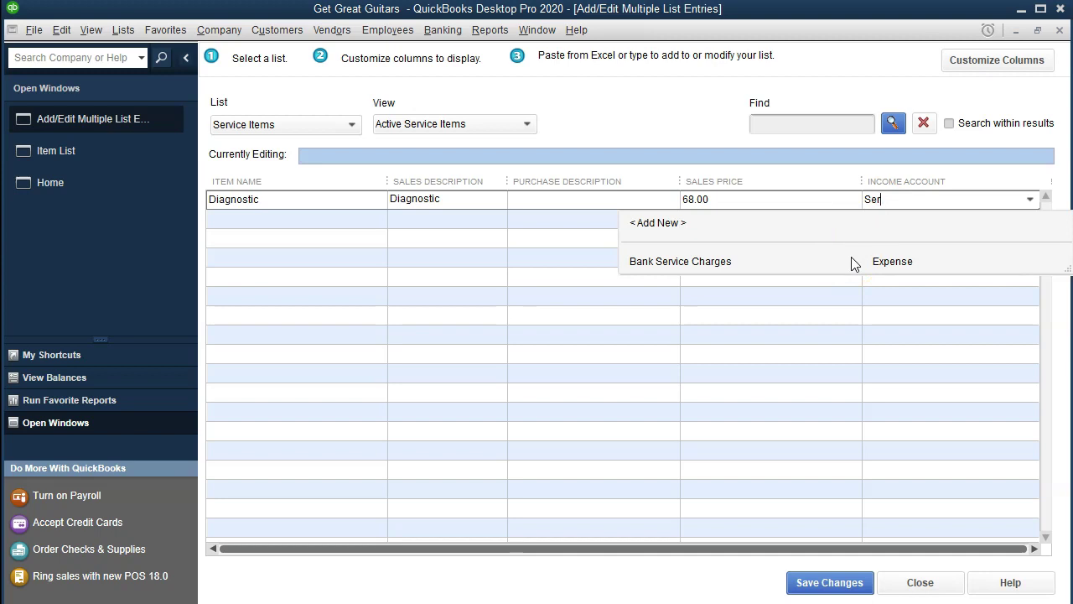
type("vice")
key("Tab")
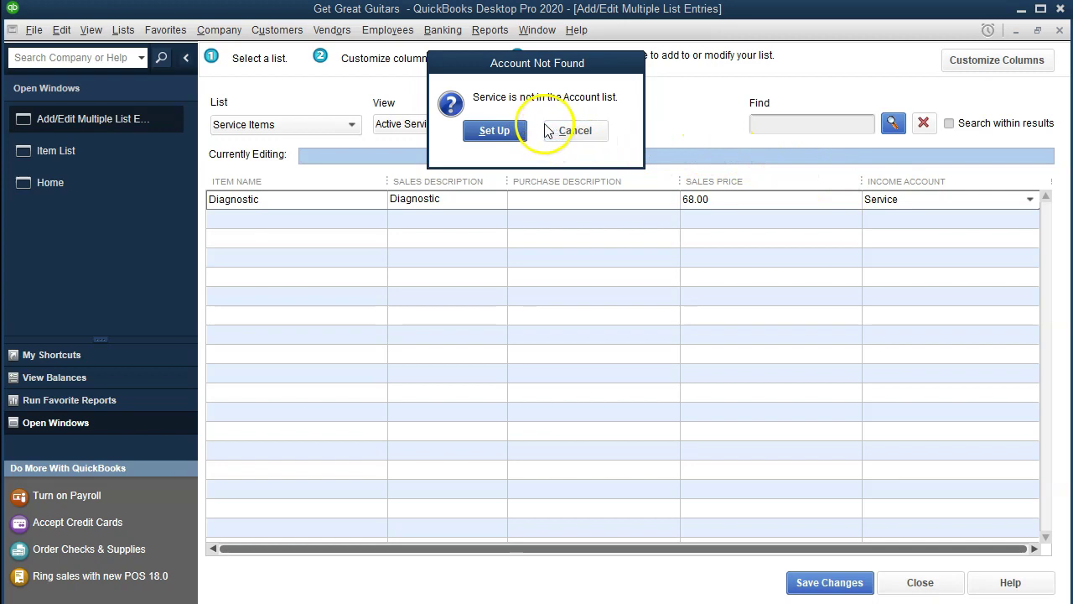
left_click(497, 133)
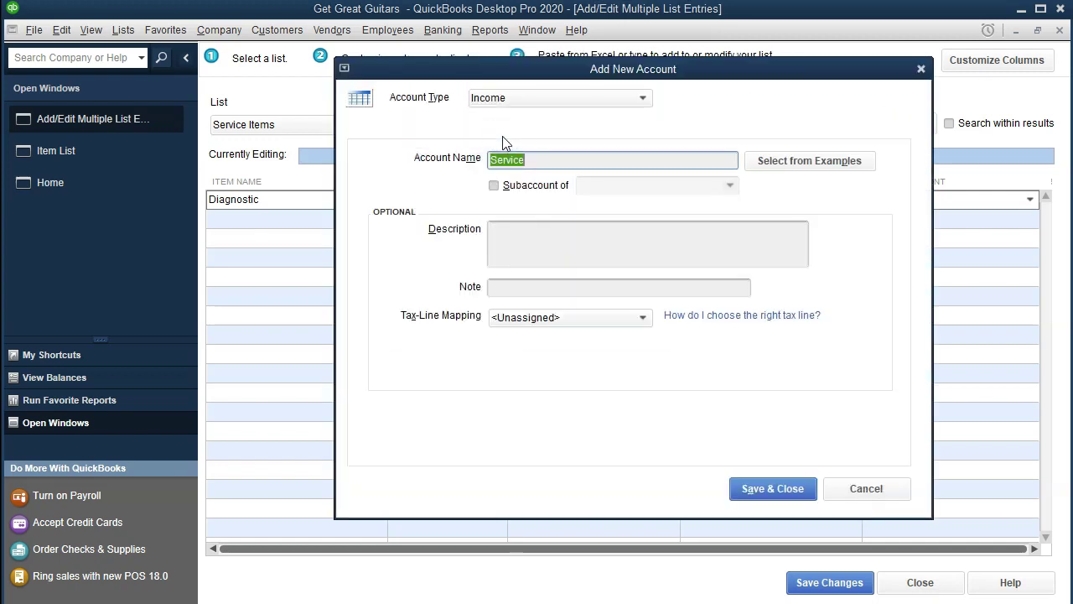
left_click(566, 99)
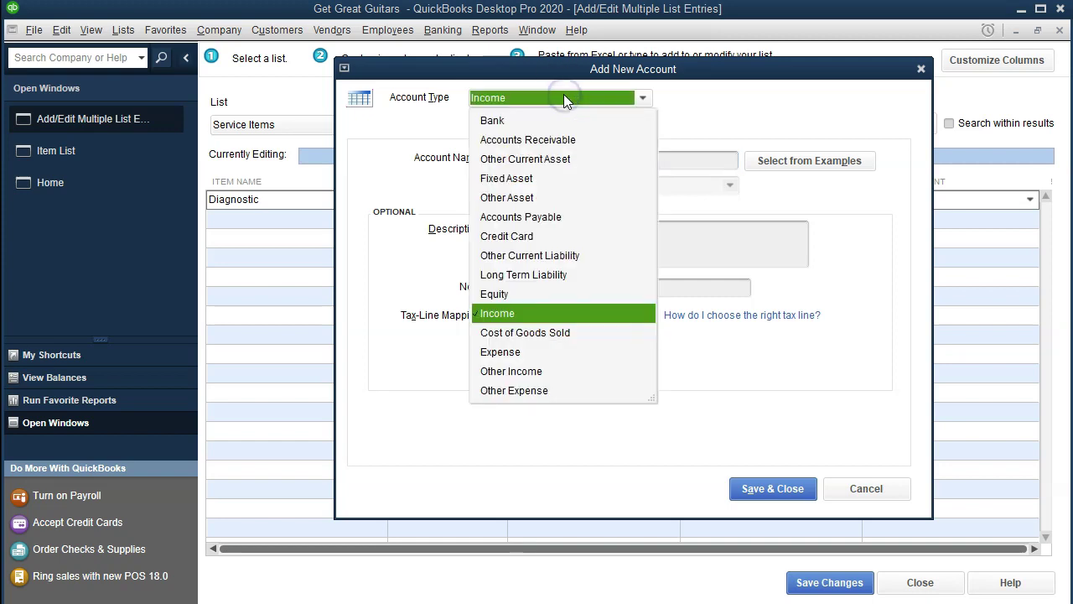
left_click(563, 99)
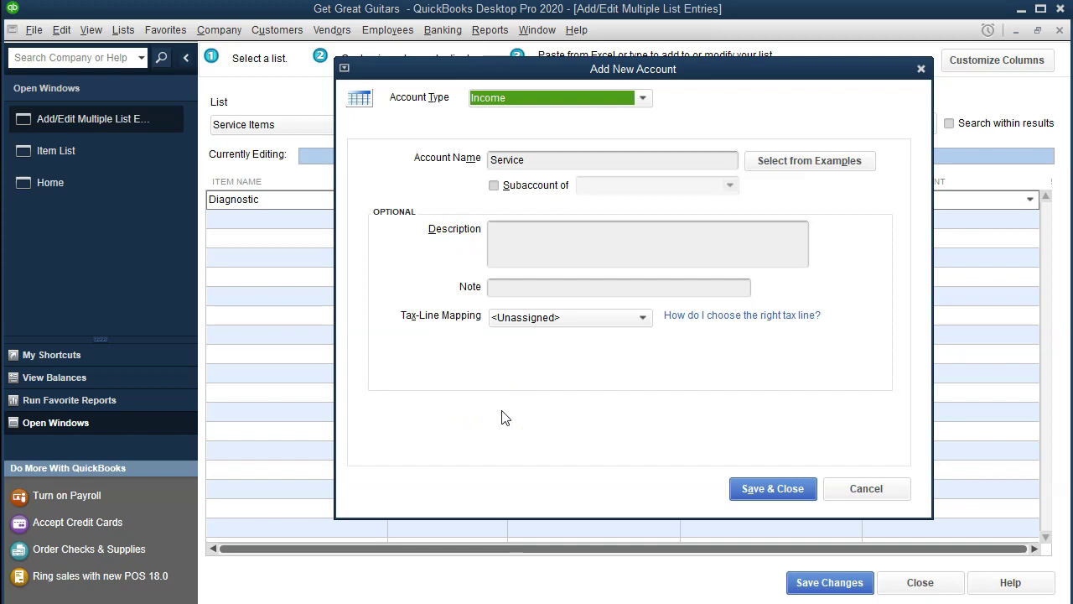
left_click(763, 495)
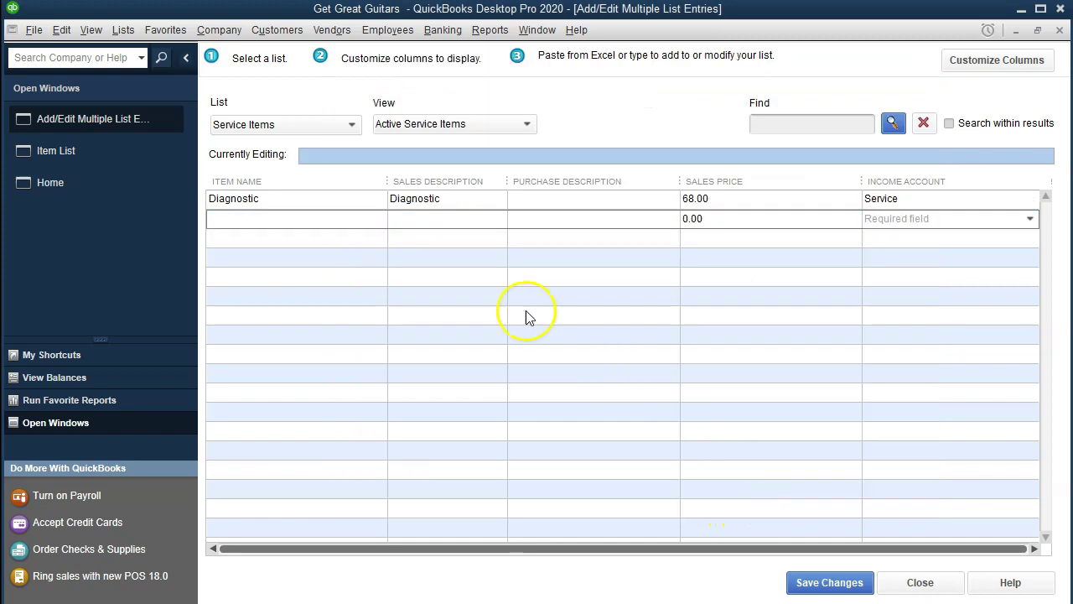
Enter Hourly Service as the second item's name and copy it into the Sales Description
type("Hourly Service")
left_click_drag(311, 223, 181, 215)
key("ctrl+c")
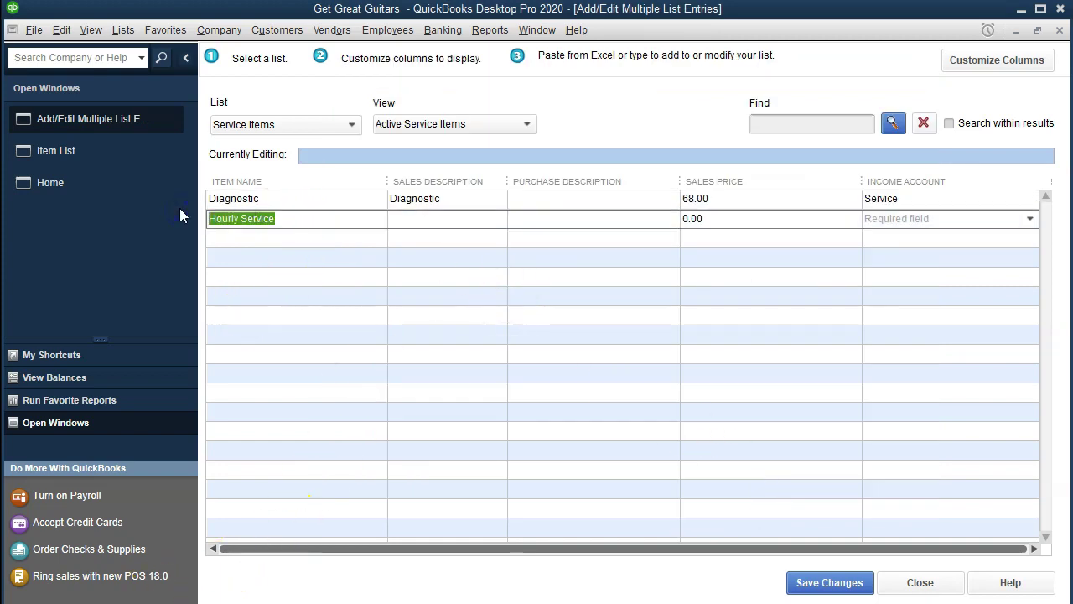
left_click(209, 212)
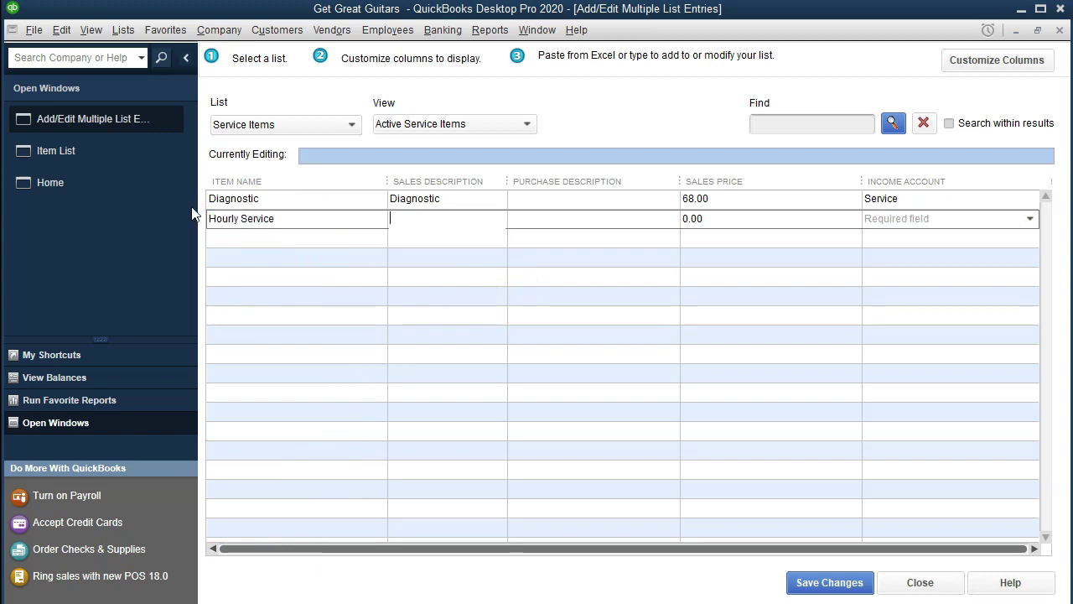
key("Tab")
key("ctrl+v")
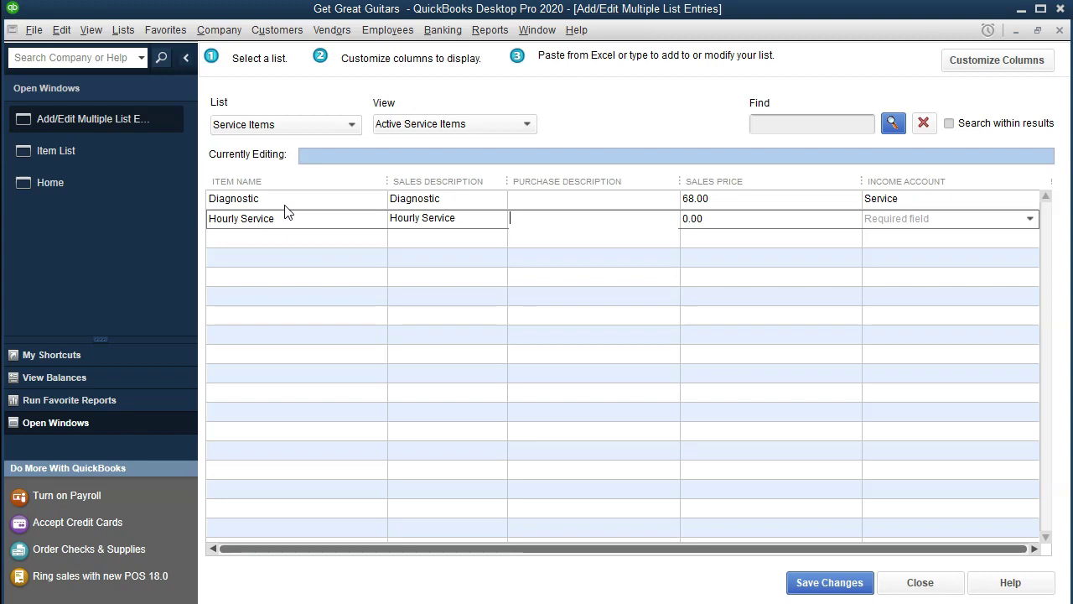
Set the Hourly Service item's sales price to 140 and its income account to Service
left_click(286, 223)
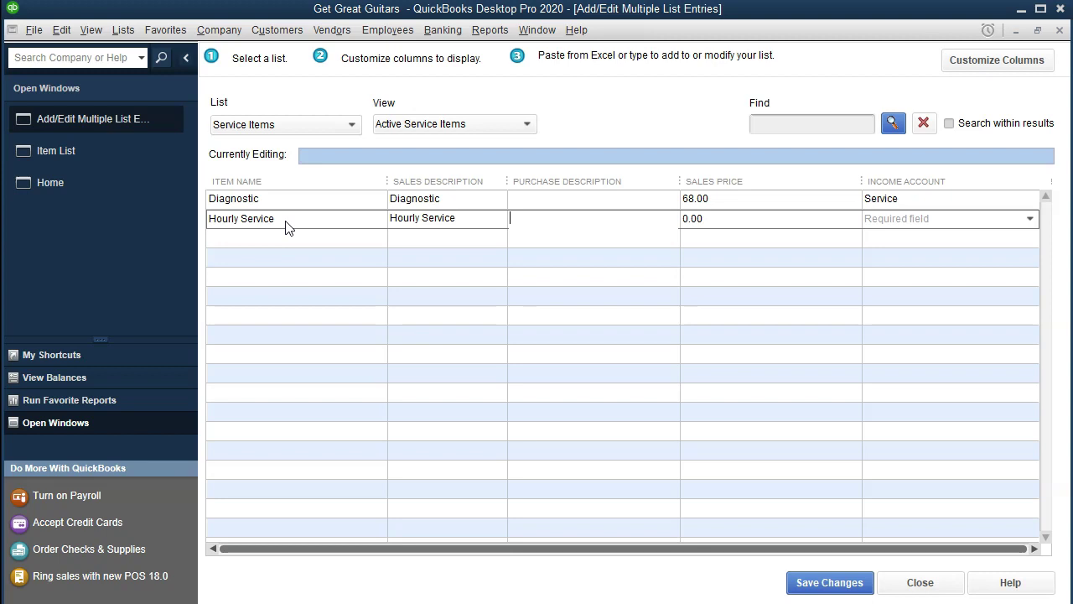
key("Tab")
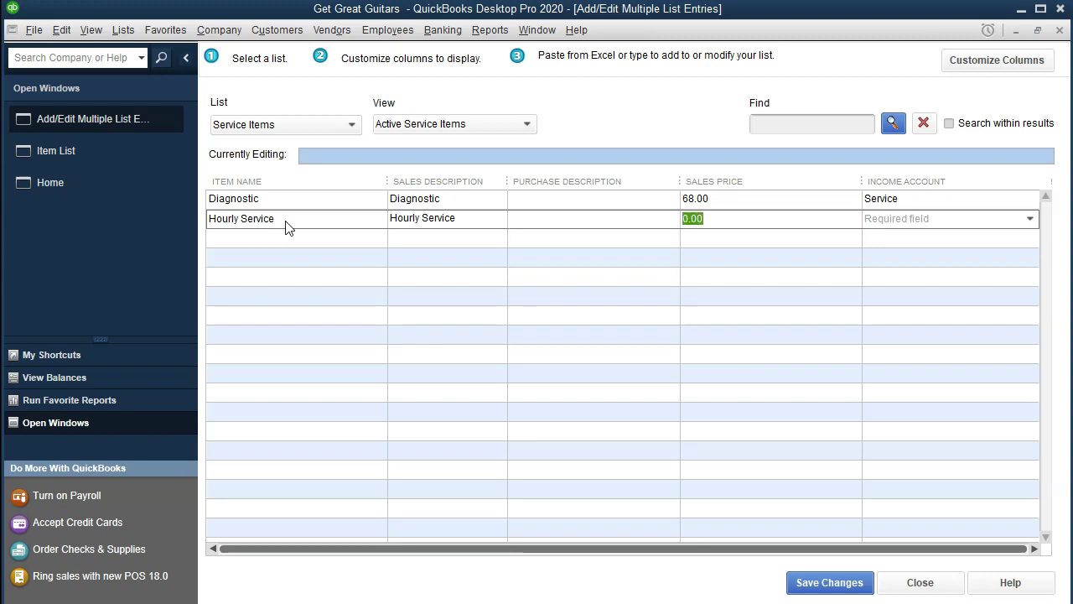
type("140")
key("Tab")
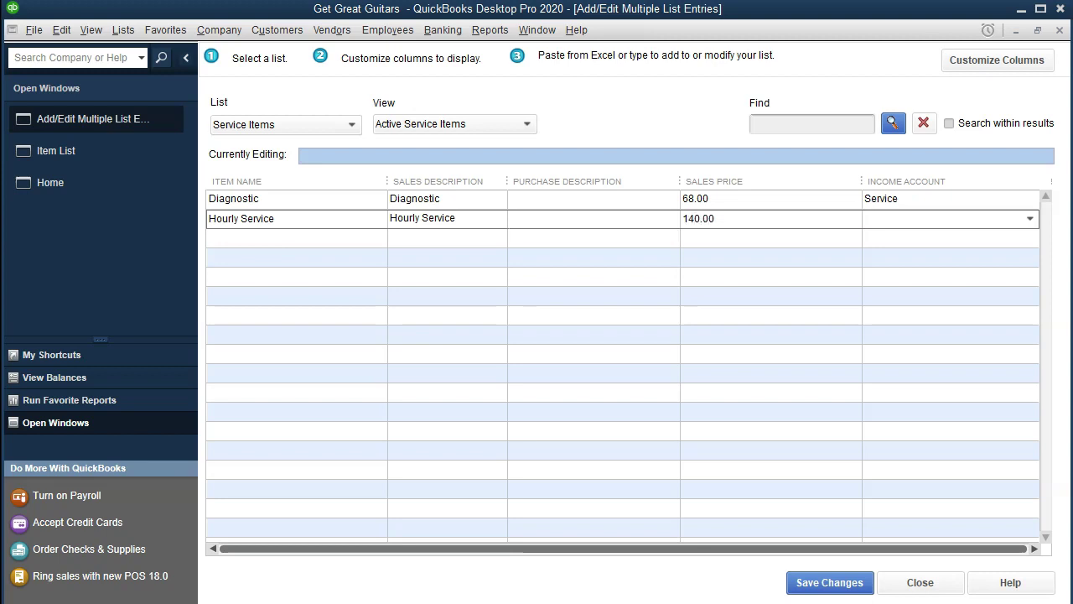
type("D")
key("BackSpace")
key("BackSpace")
type("Ser")
key("Tab")
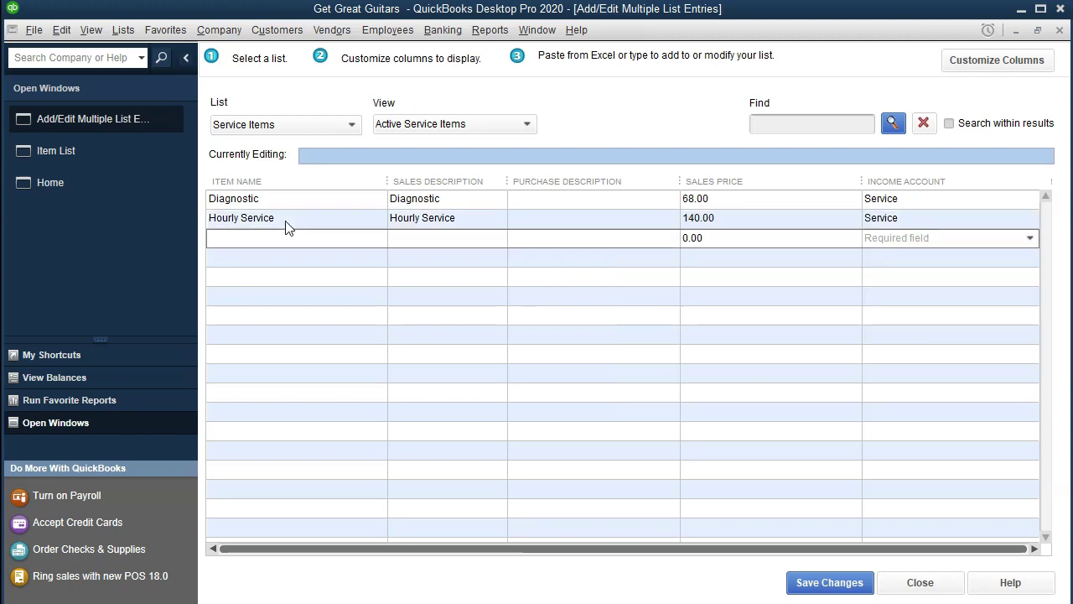
Add a third item named Partial Service with the same sales description, sales price 100, and income account Service
type("Partial Service")
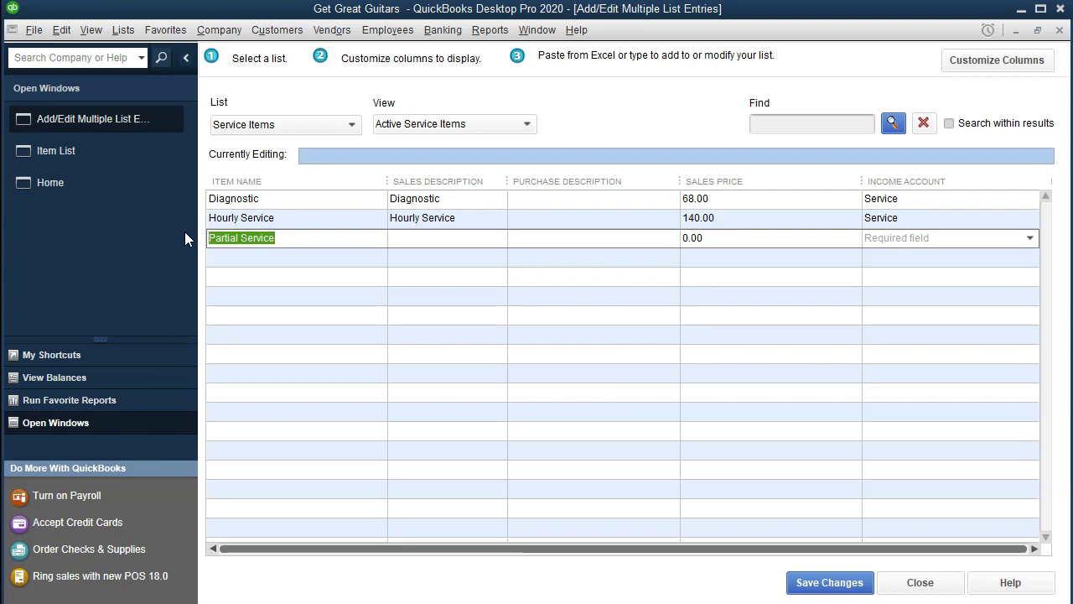
key("Tab")
type("Partial Service")
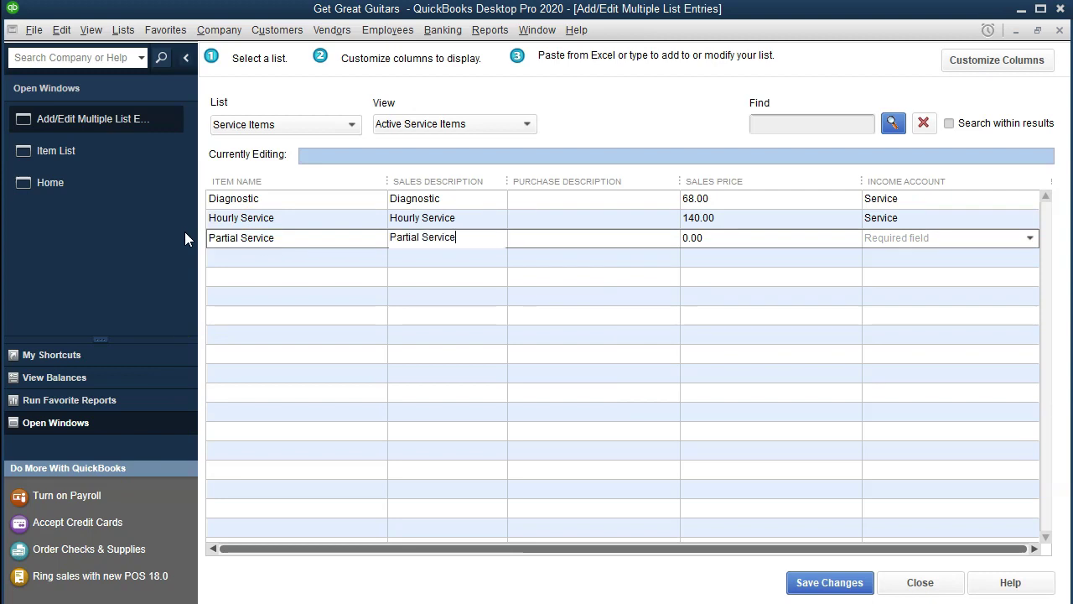
key("Tab")
key("Tab")
type("100")
key("Tab")
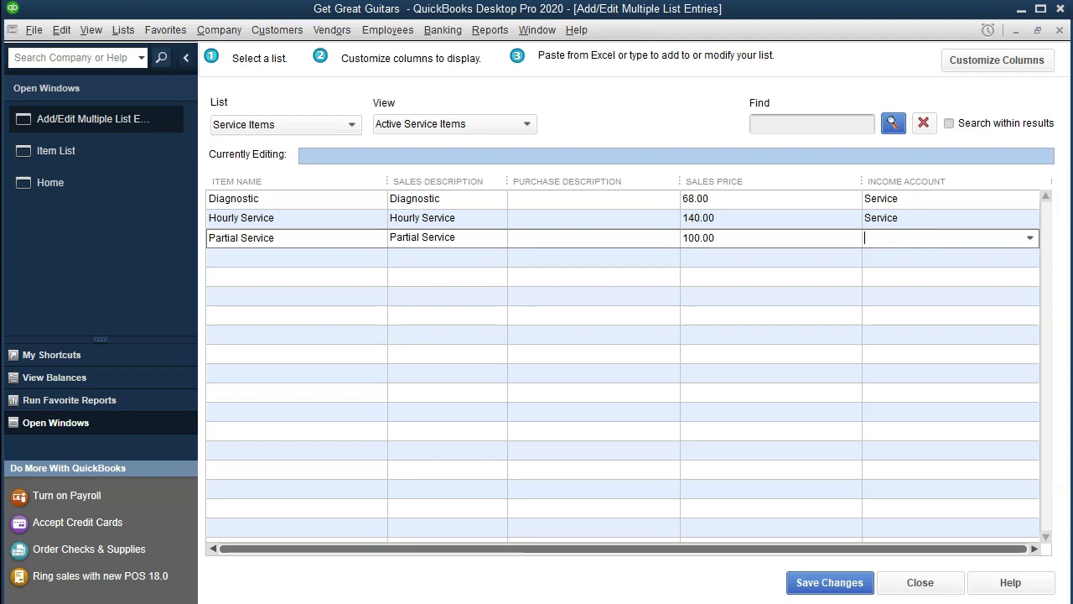
type("Service")
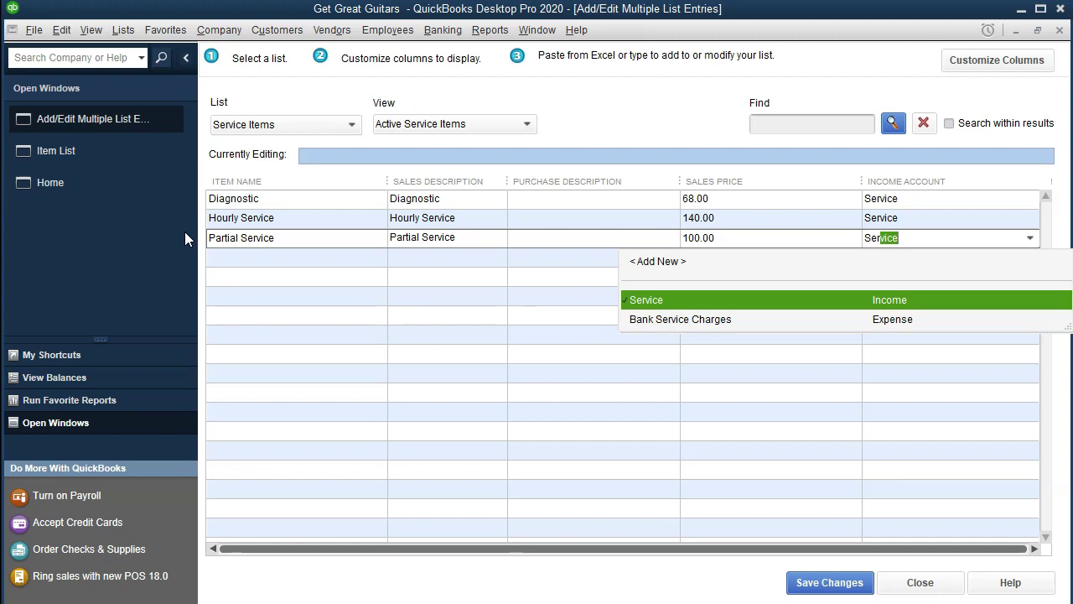
key("Tab")
Add a fourth item named Tune Up with sales description 5 Guitar Tune Up, sales price 200, and income account Service
type("Tune Up")
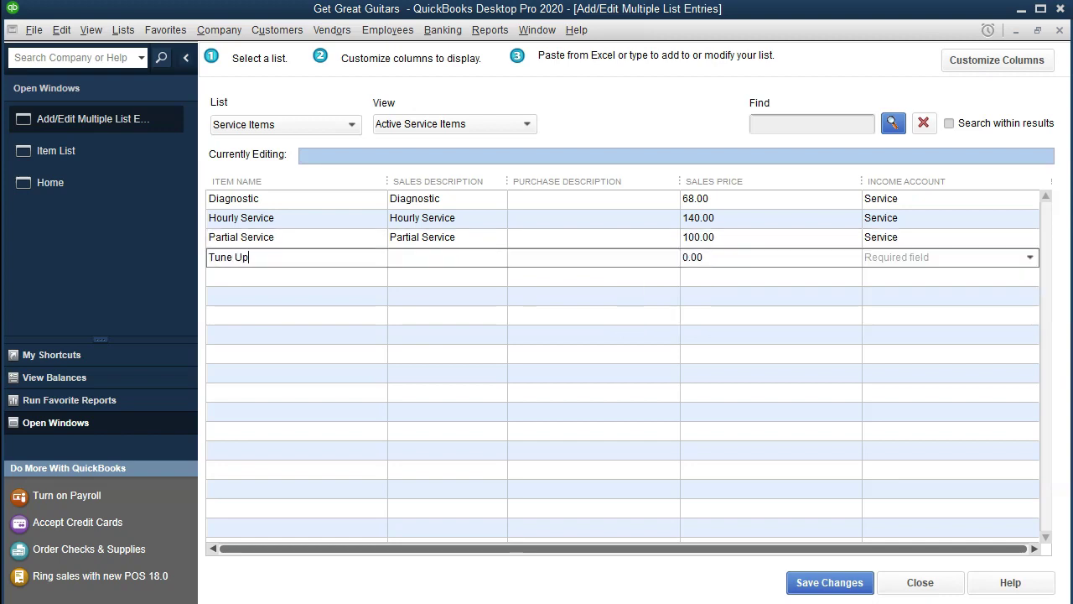
key("Tab")
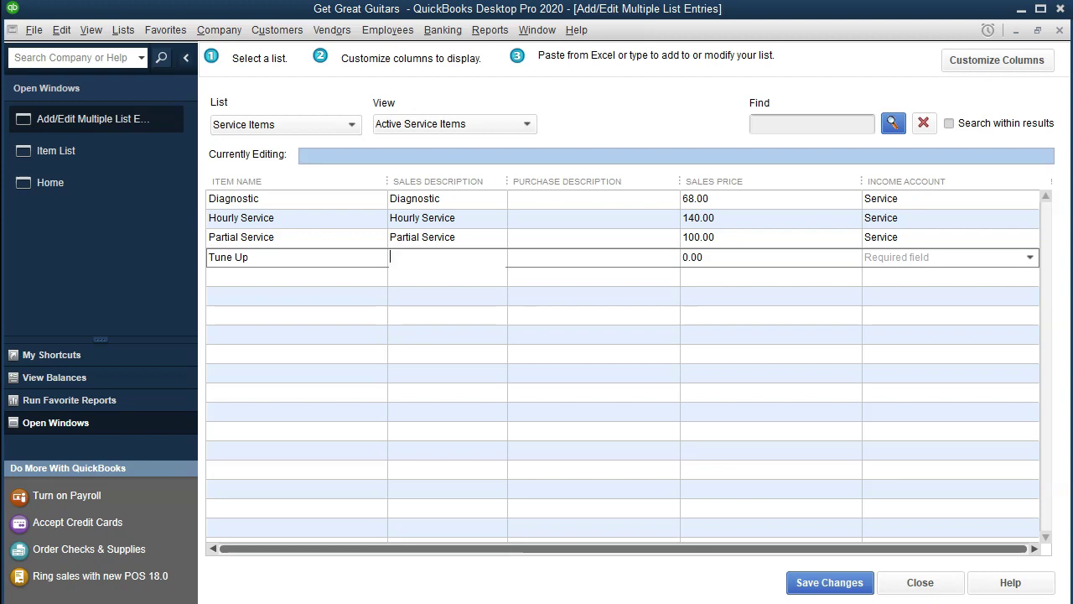
type("5 Guitar Tune Up")
key("Tab")
key("Tab")
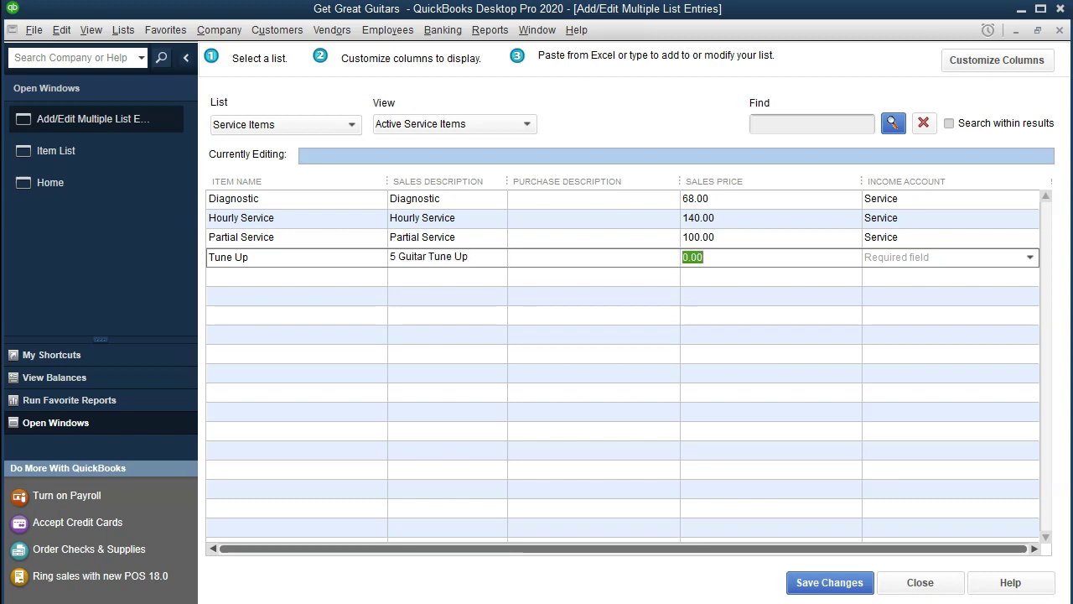
type("200")
key("Tab")
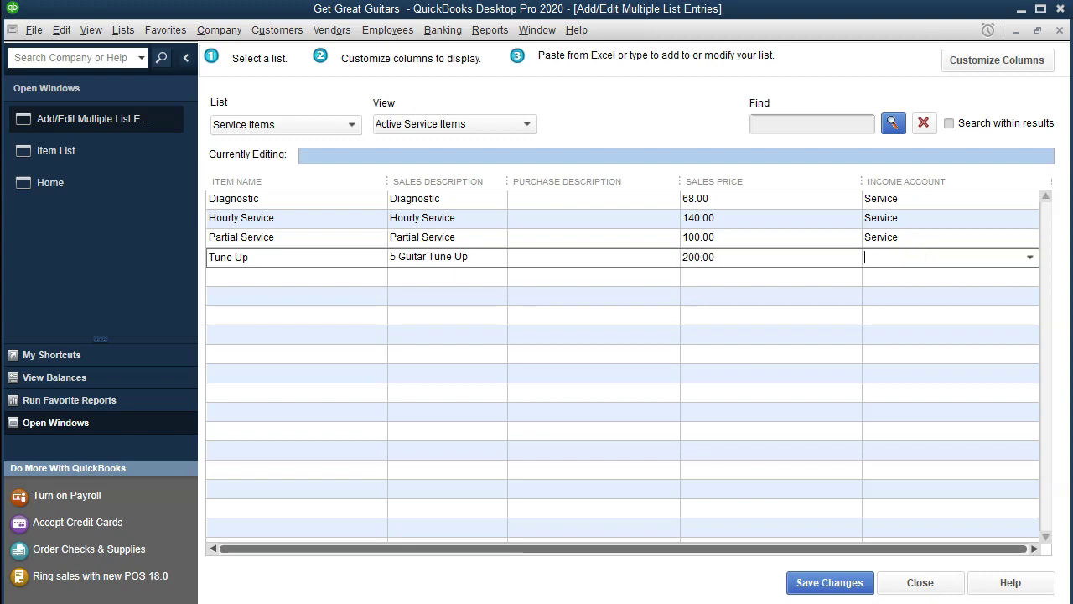
type("Service")
key("Tab")
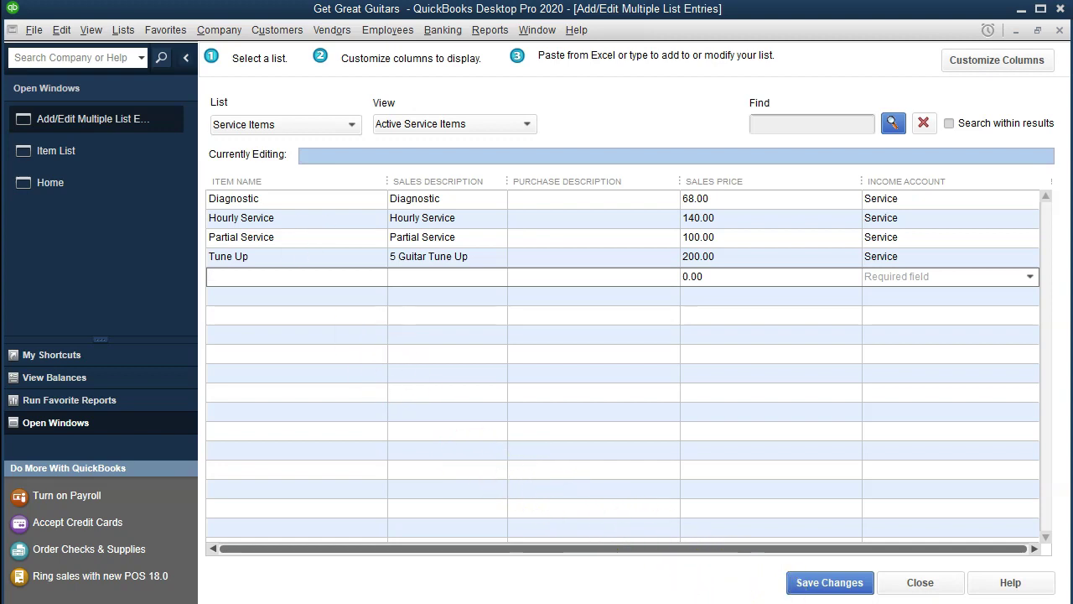
Save the four service item records and close the multiple list entries window
left_click(829, 581)
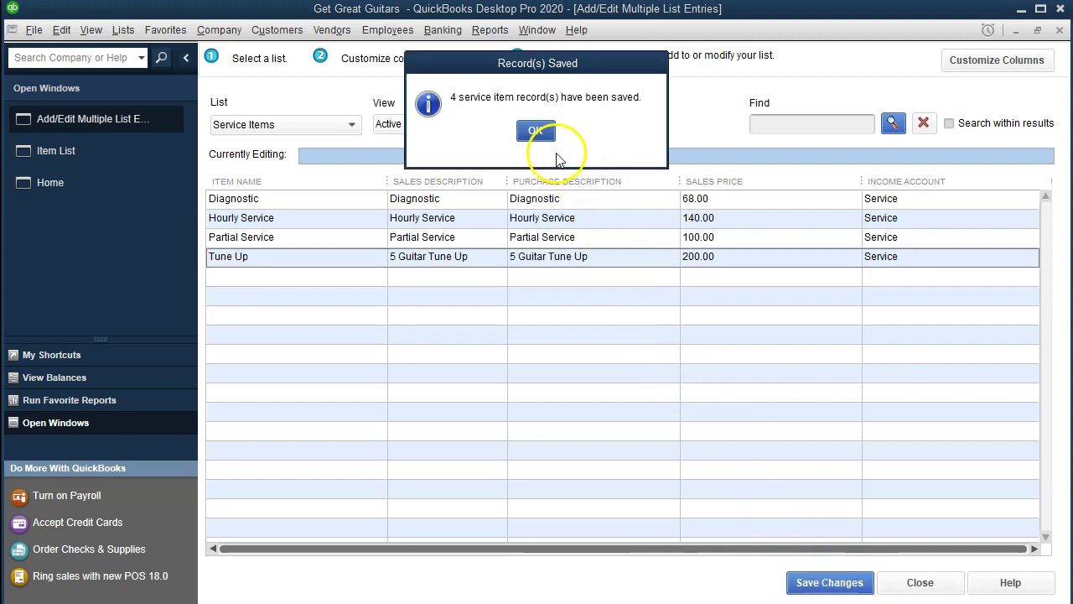
left_click(533, 138)
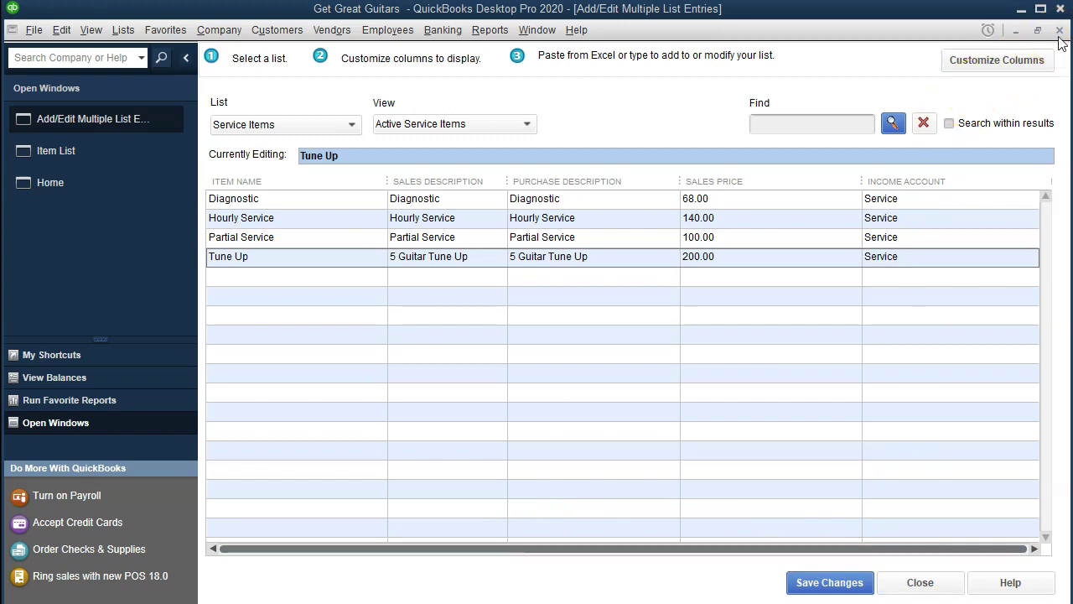
left_click(1060, 10)
left_click(1060, 32)
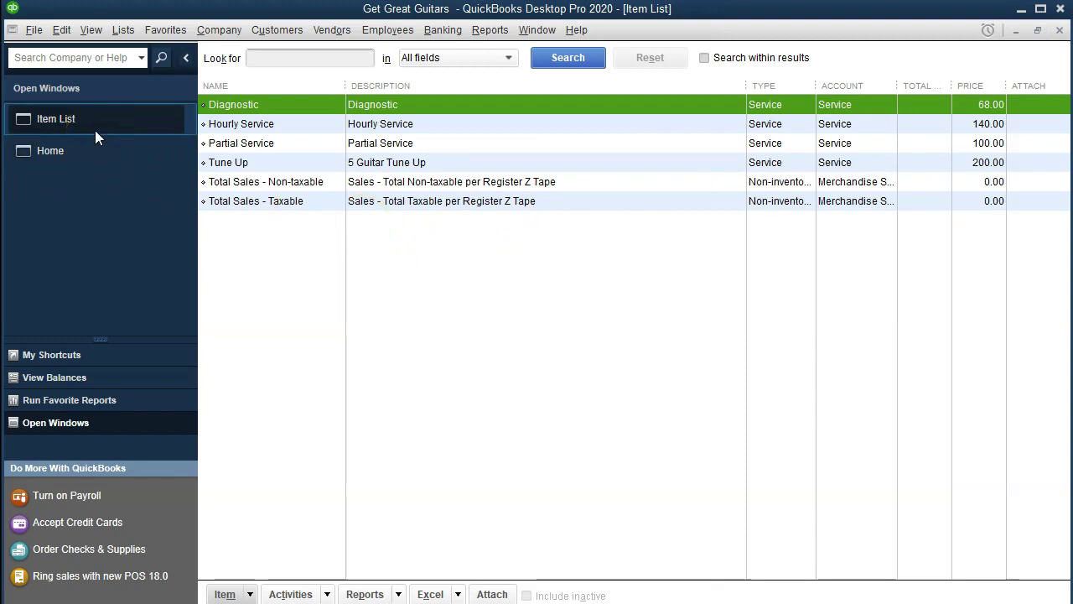
Review the Item List, comparing the non-inventory Total Sales items with the new service items from Diagnostic to Tune Up
left_click(119, 33)
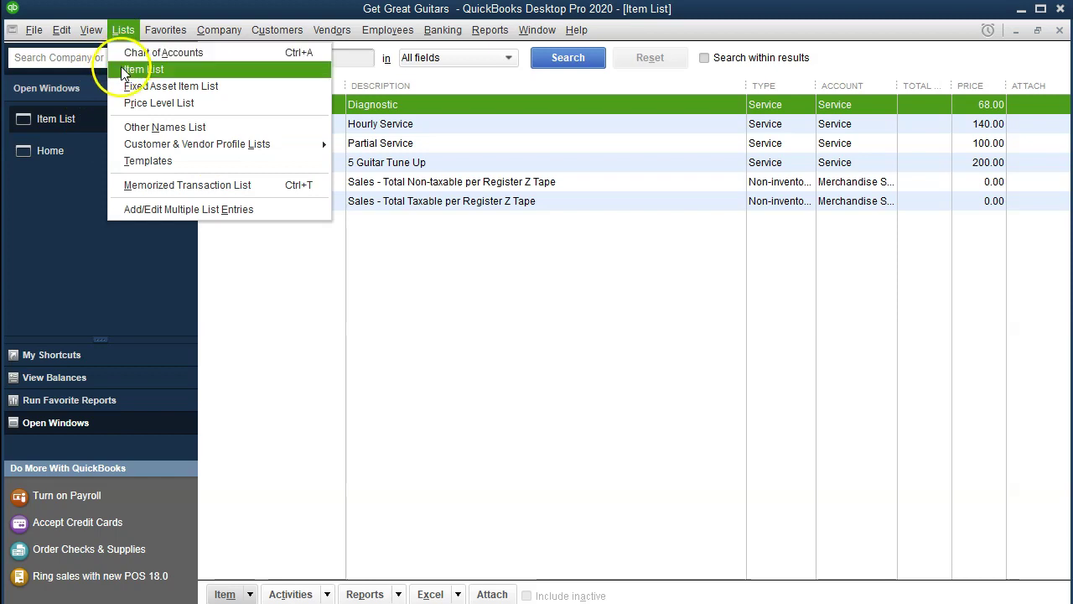
left_click(122, 71)
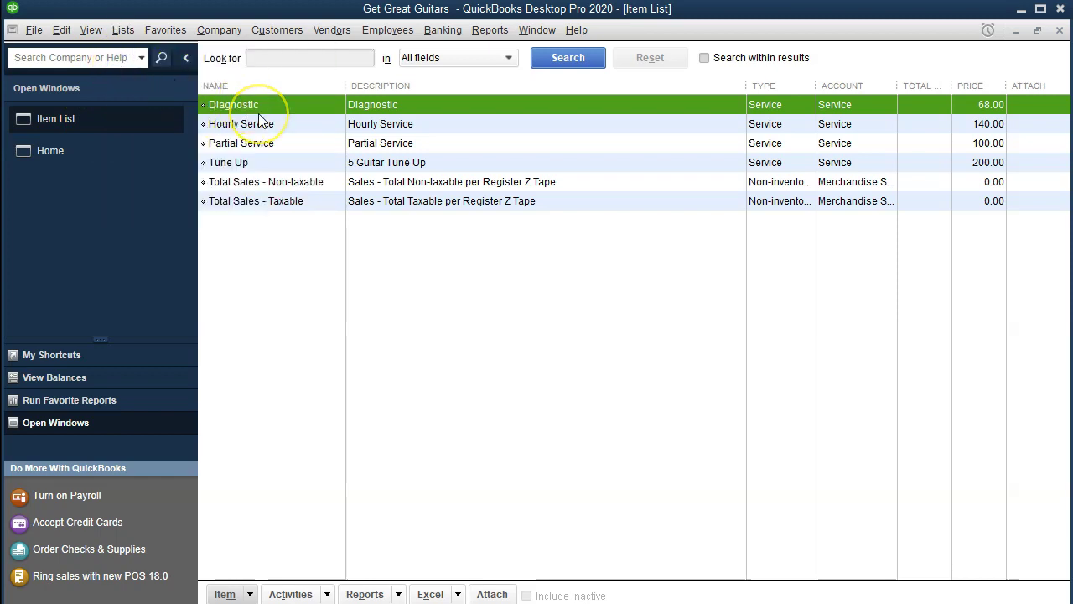
left_click(270, 181)
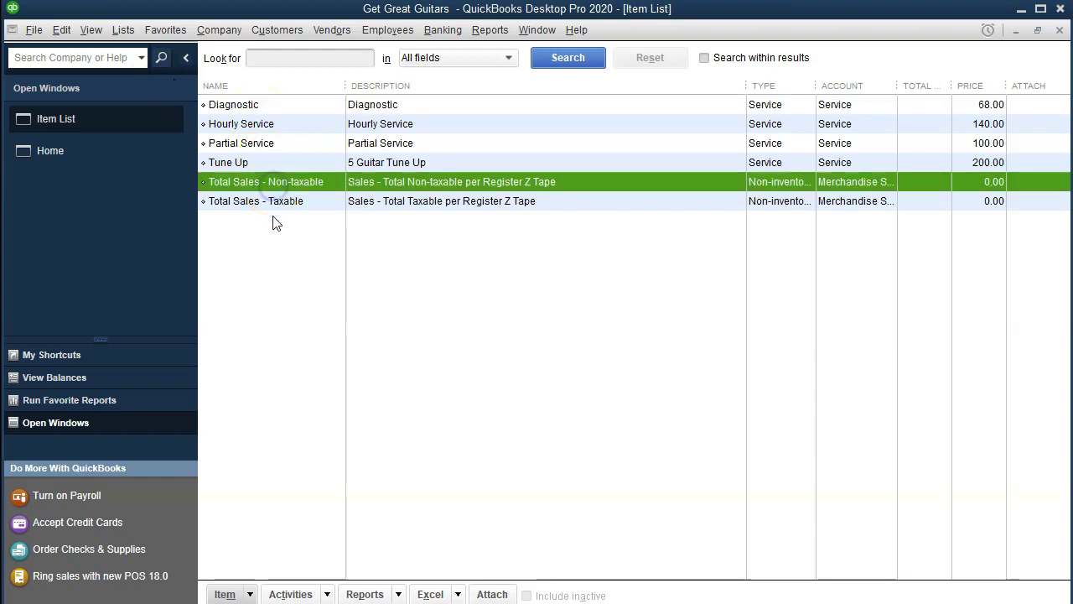
key("Down")
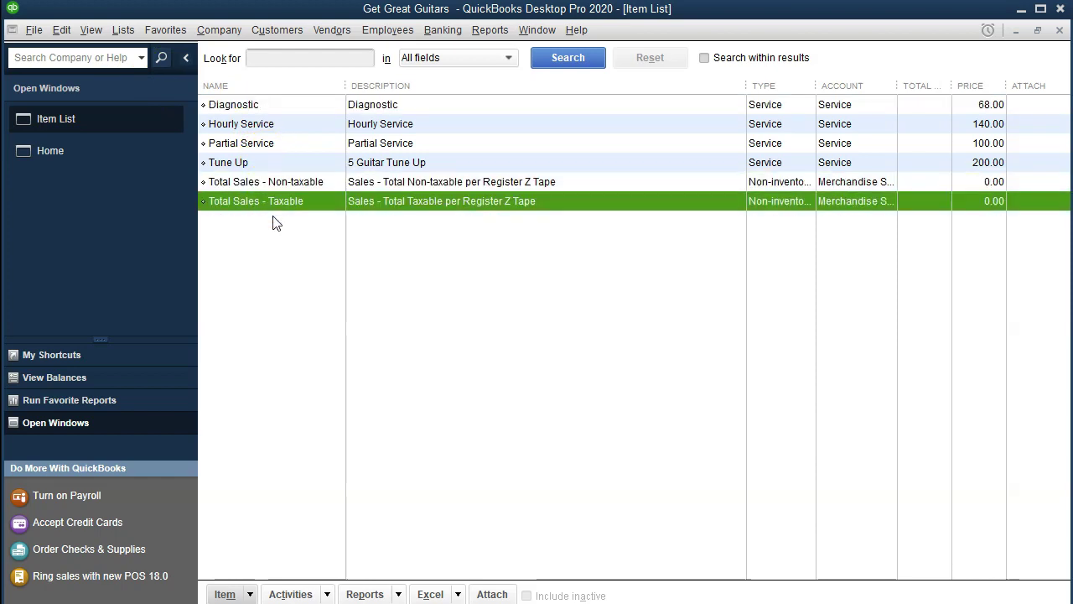
left_click(270, 106)
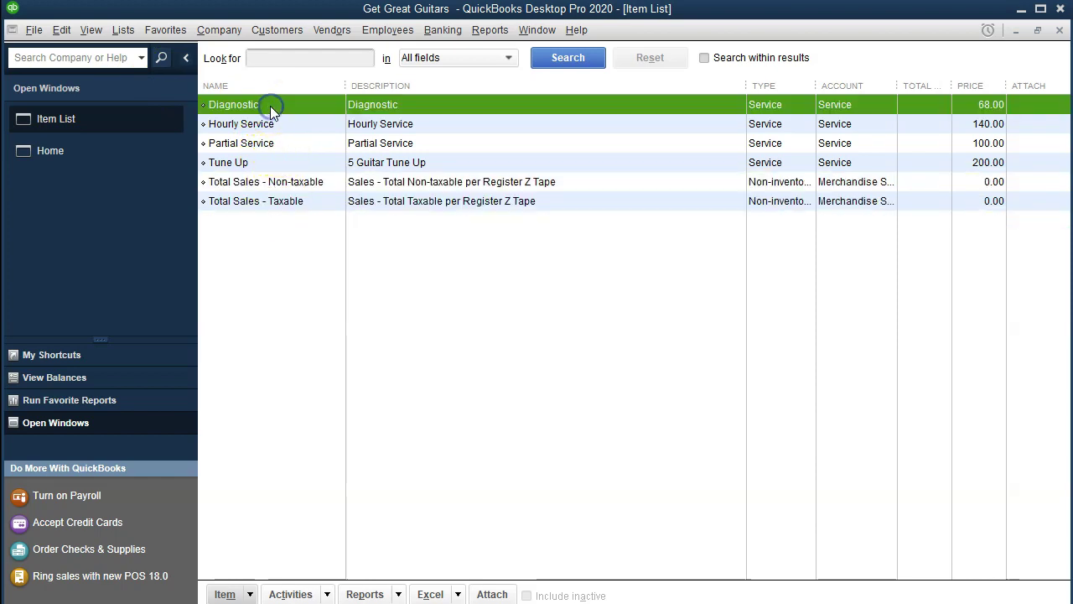
key("Down")
key("Down")
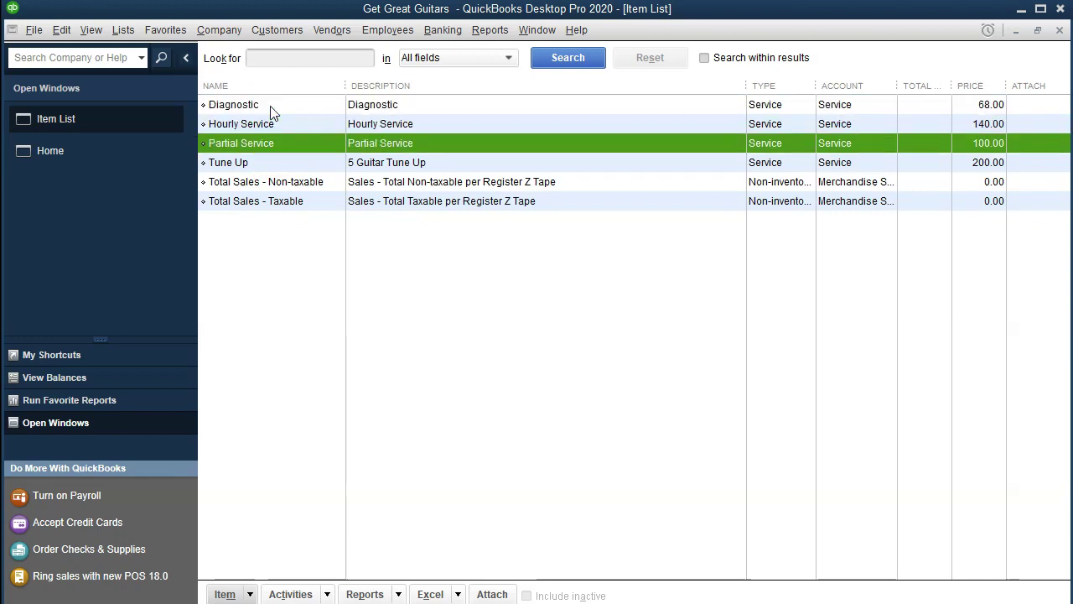
key("Down")
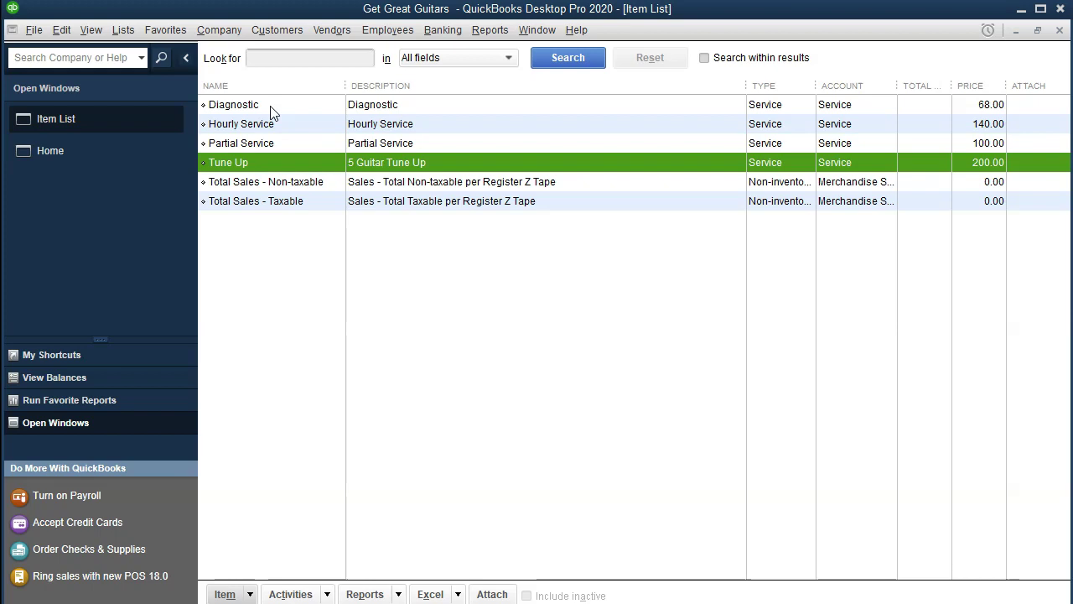
Start a new invoice from the Home page and check the choices for its customer
left_click(93, 154)
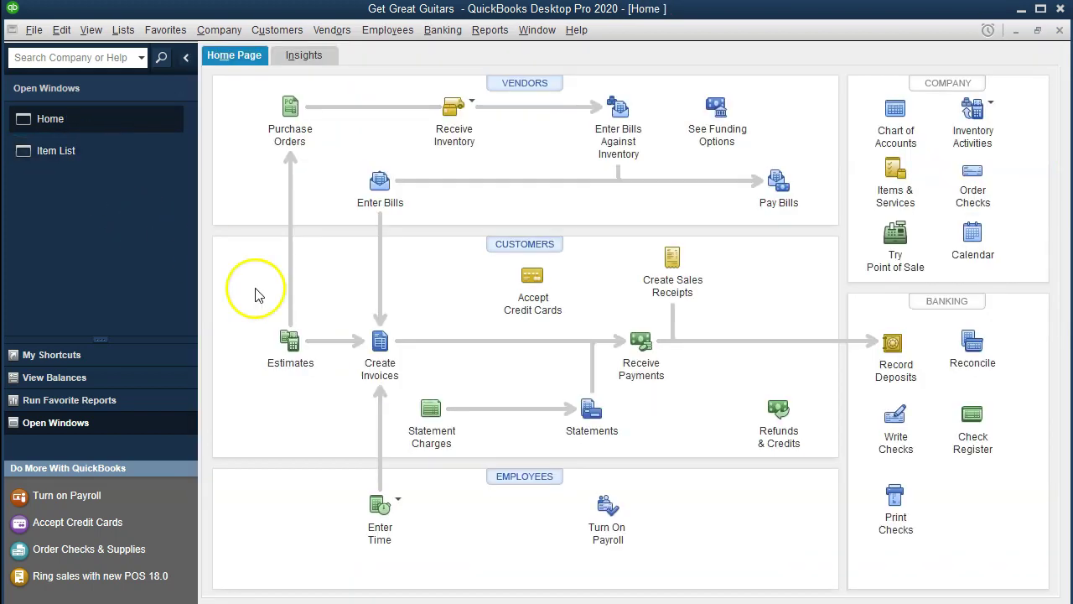
left_click(374, 352)
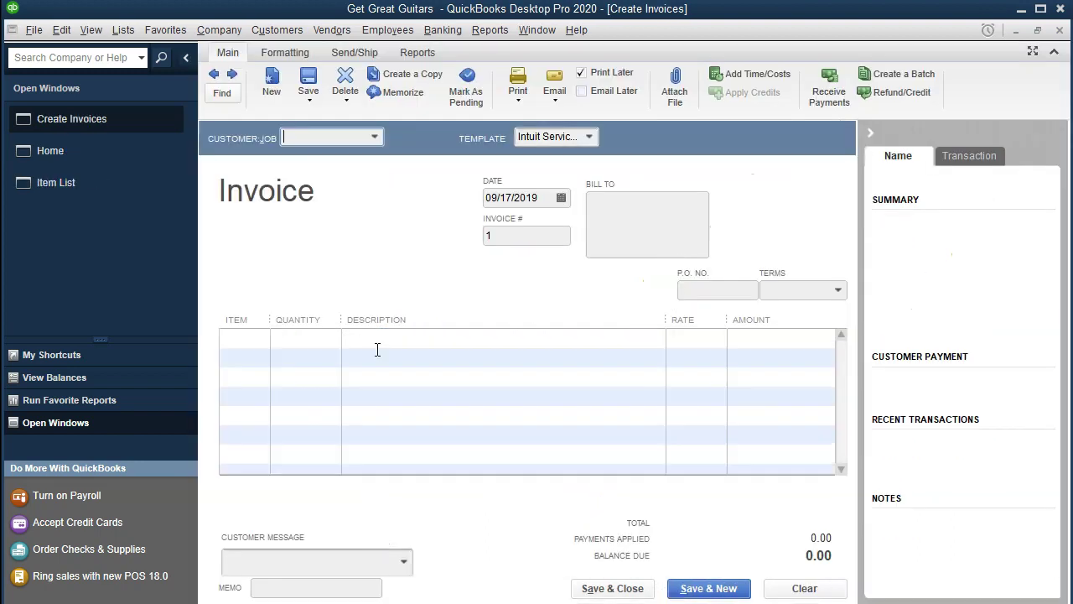
left_click(235, 338)
left_click(373, 139)
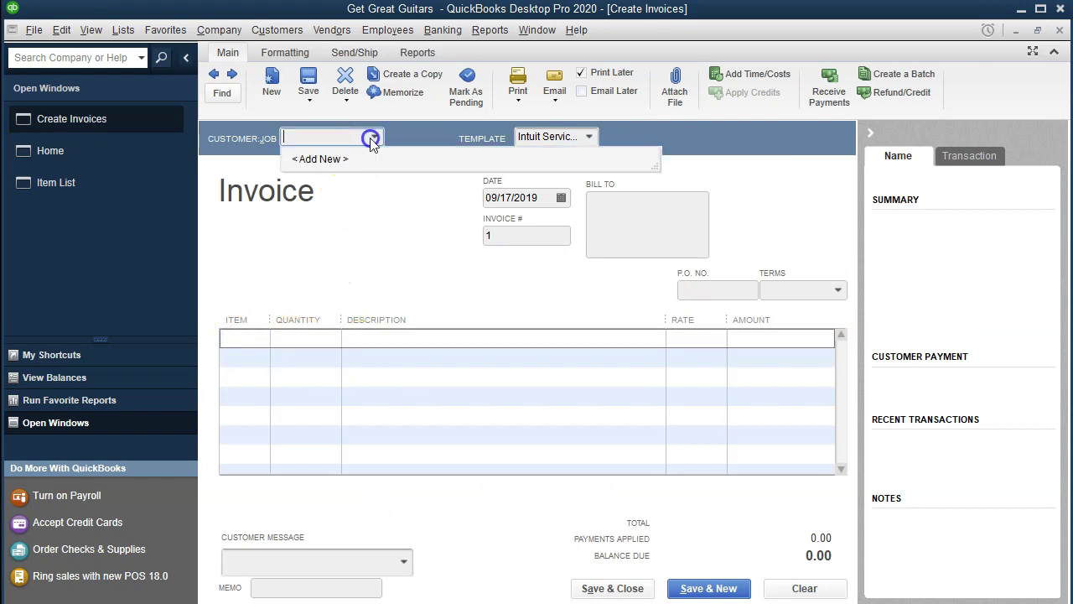
left_click(373, 138)
Add the Diagnostic item to the invoice's first line with quantity 1
left_click(255, 337)
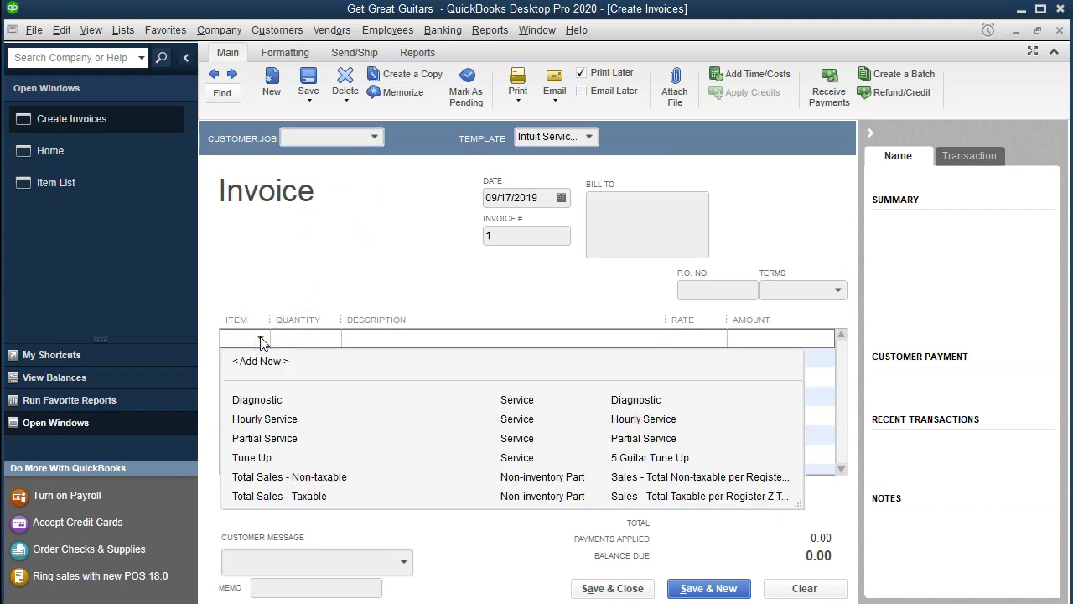
left_click(257, 400)
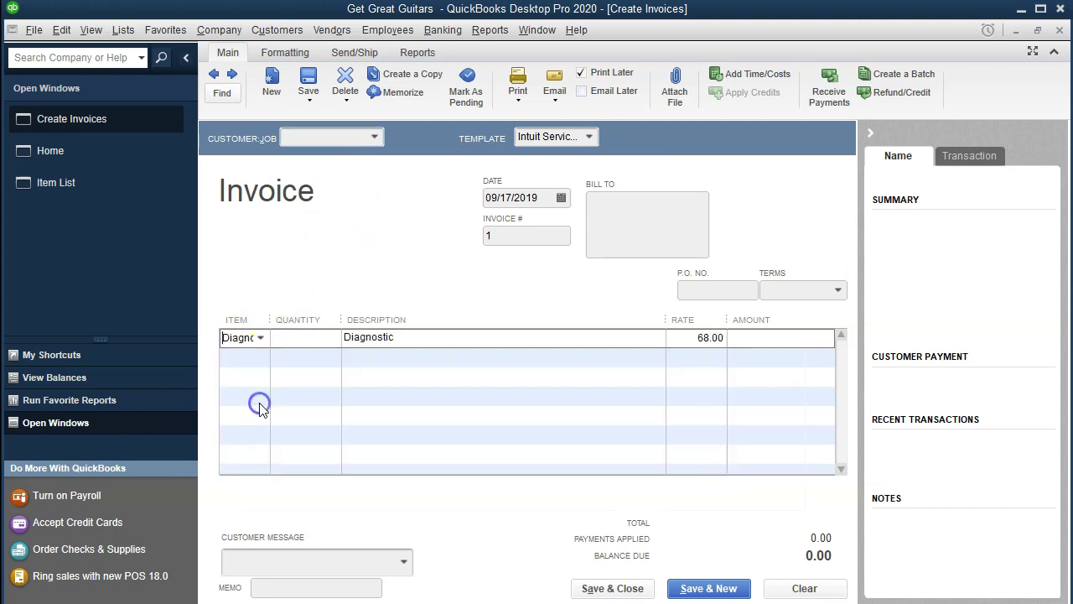
key("Tab")
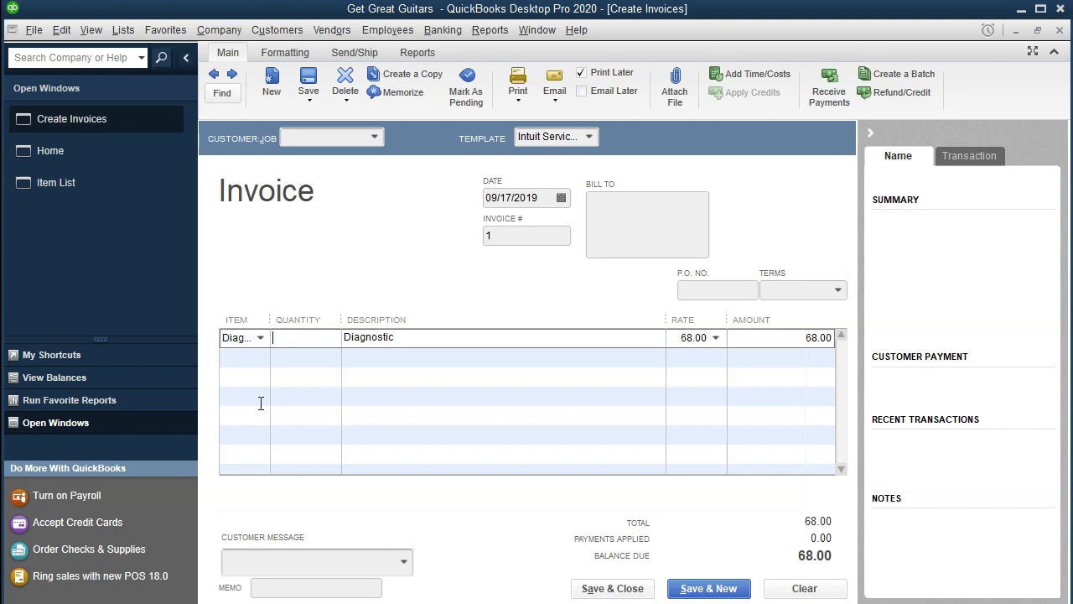
type("1")
key("Tab")
key("Tab")
key("Tab")
key("Tab")
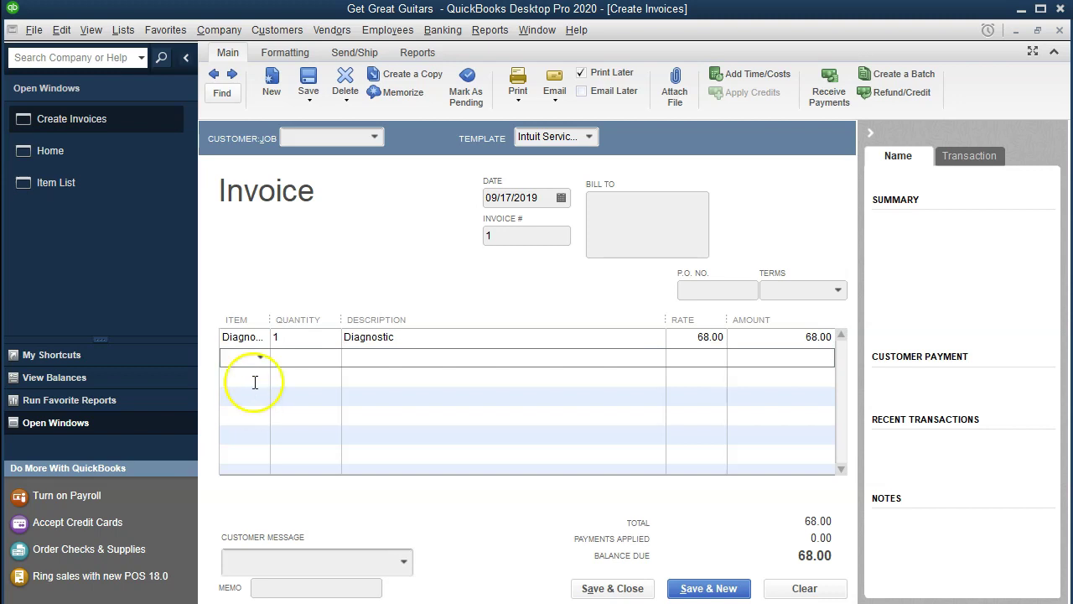
Add the Hourly Service item to the invoice's second line with quantity 2
left_click(259, 357)
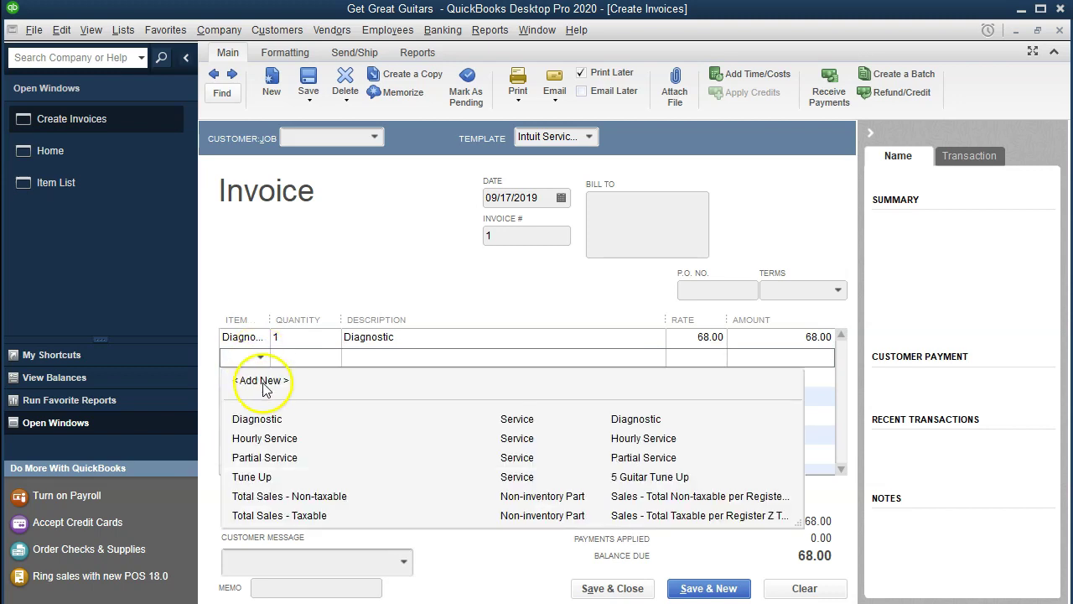
left_click(267, 437)
key("Tab")
type("2")
key("Tab")
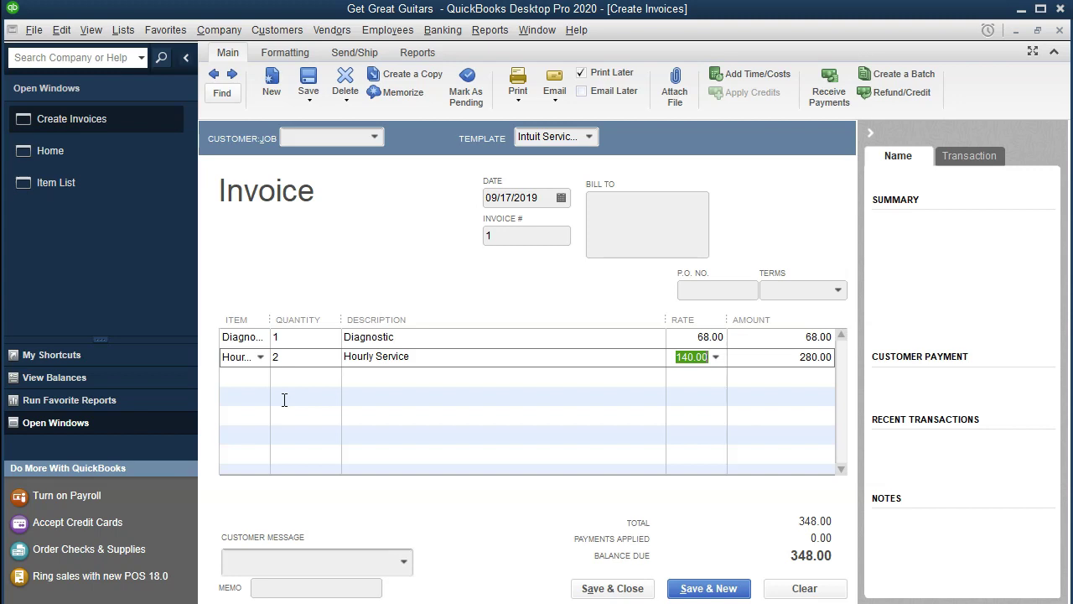
Close the invoice without recording the transaction
left_click(378, 362)
left_click(1058, 31)
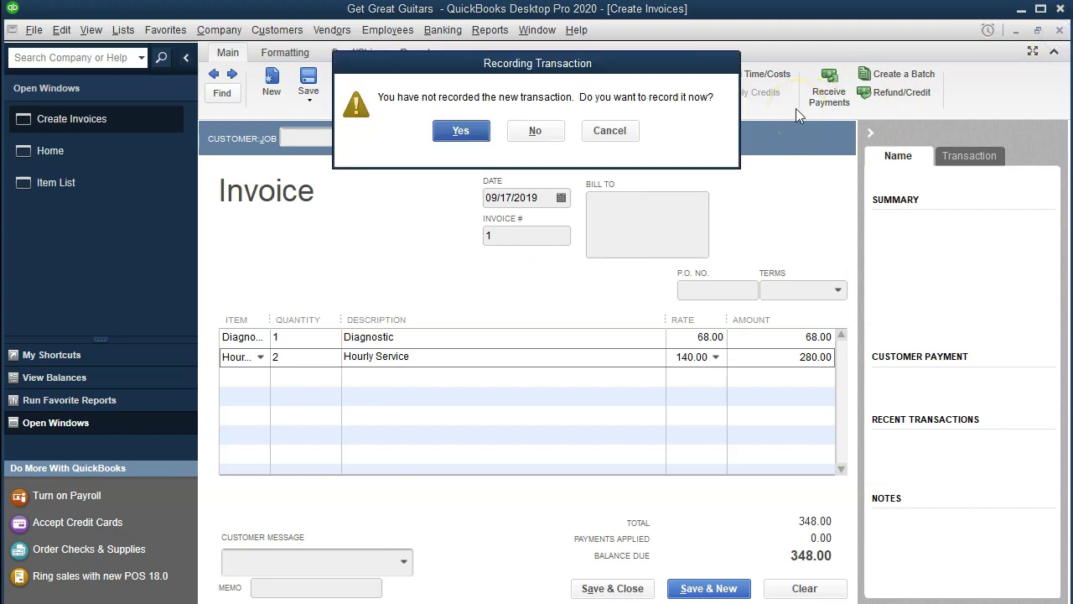
left_click(544, 141)
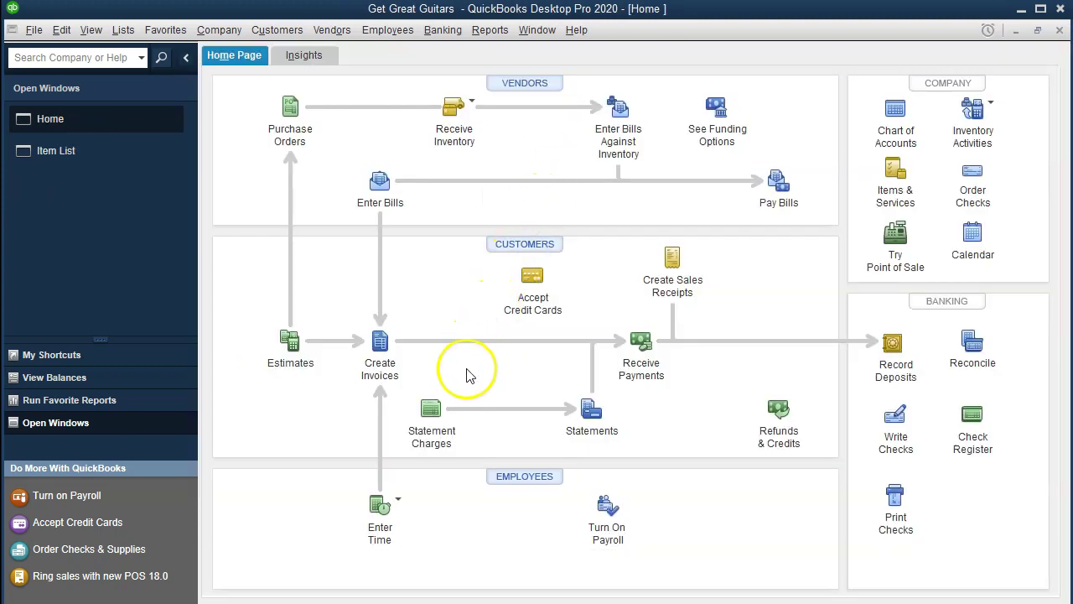
Start a sales receipt from the Home page with Tune Up, quantity 1, and Partial Service on the second line
left_click(676, 275)
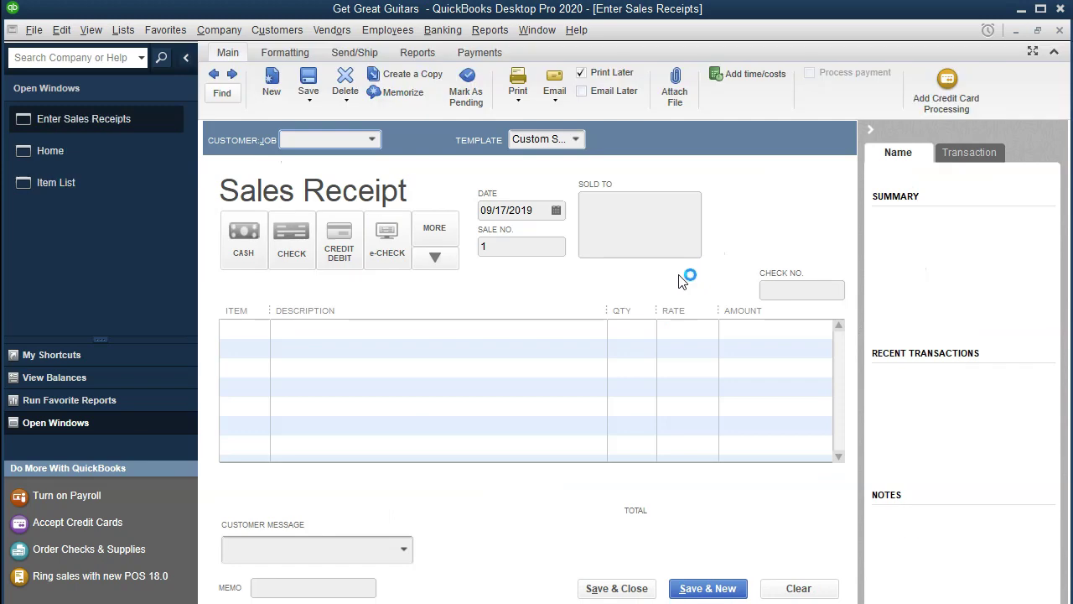
left_click(251, 331)
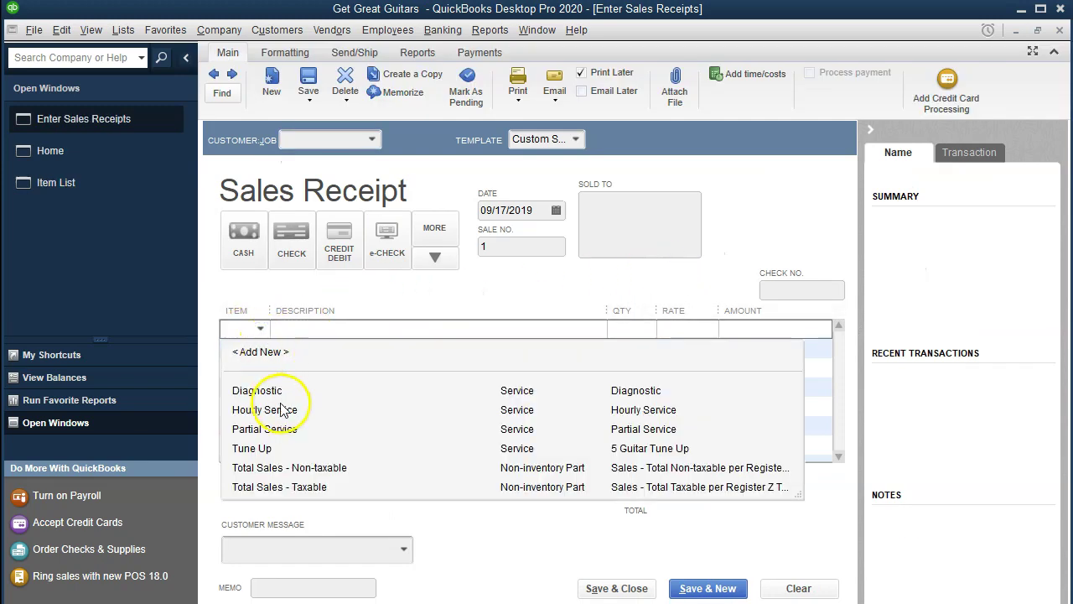
left_click(271, 450)
left_click(617, 329)
type("1")
key("Tab")
key("Tab")
key("Tab")
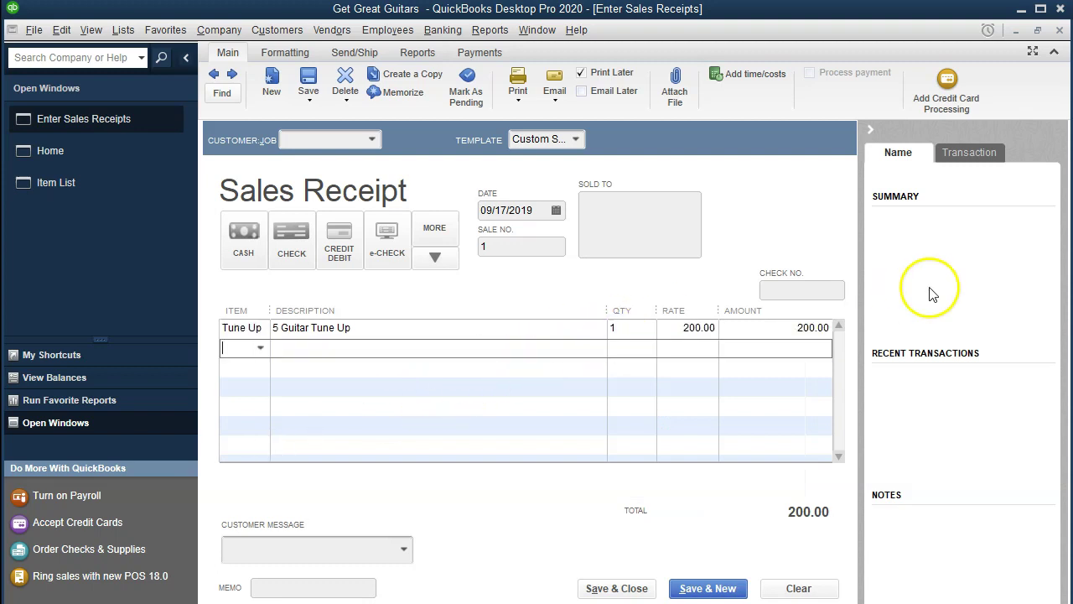
left_click(262, 352)
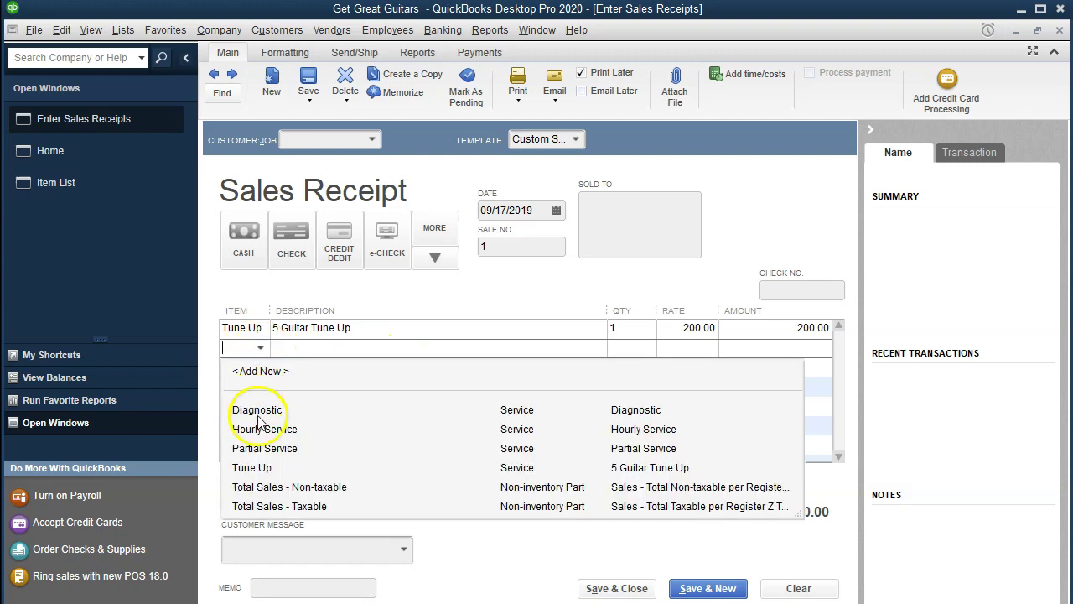
left_click(260, 448)
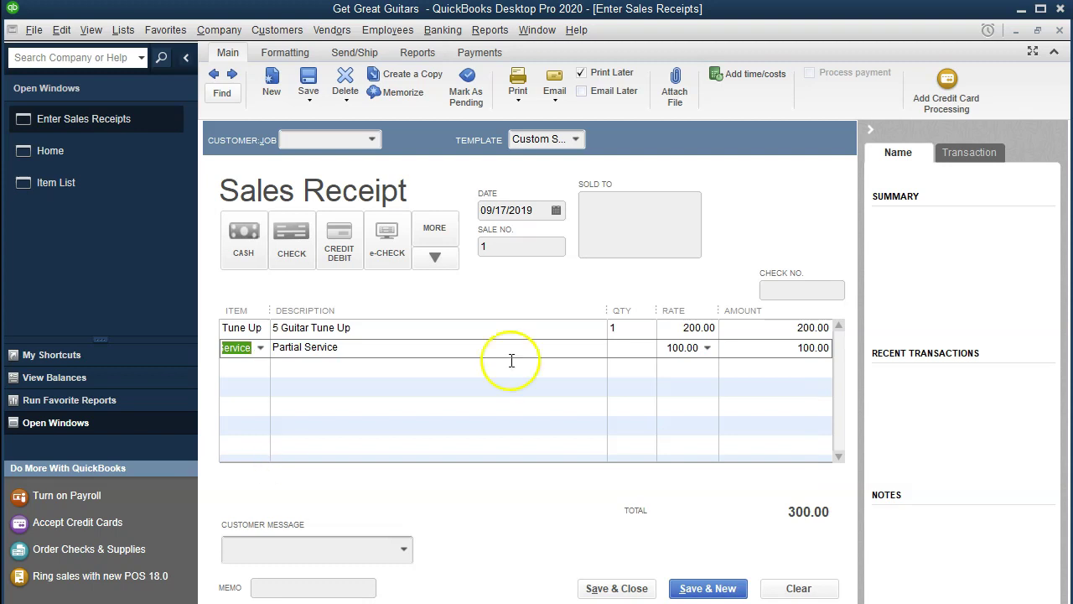
Close the sales receipt without recording the transaction
left_click(1060, 32)
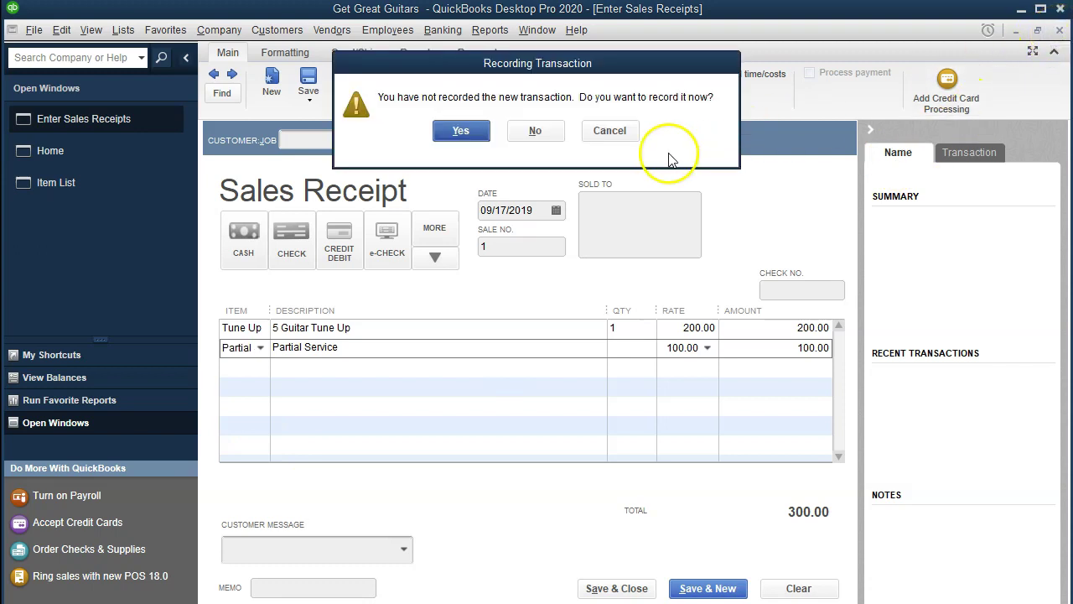
left_click(609, 131)
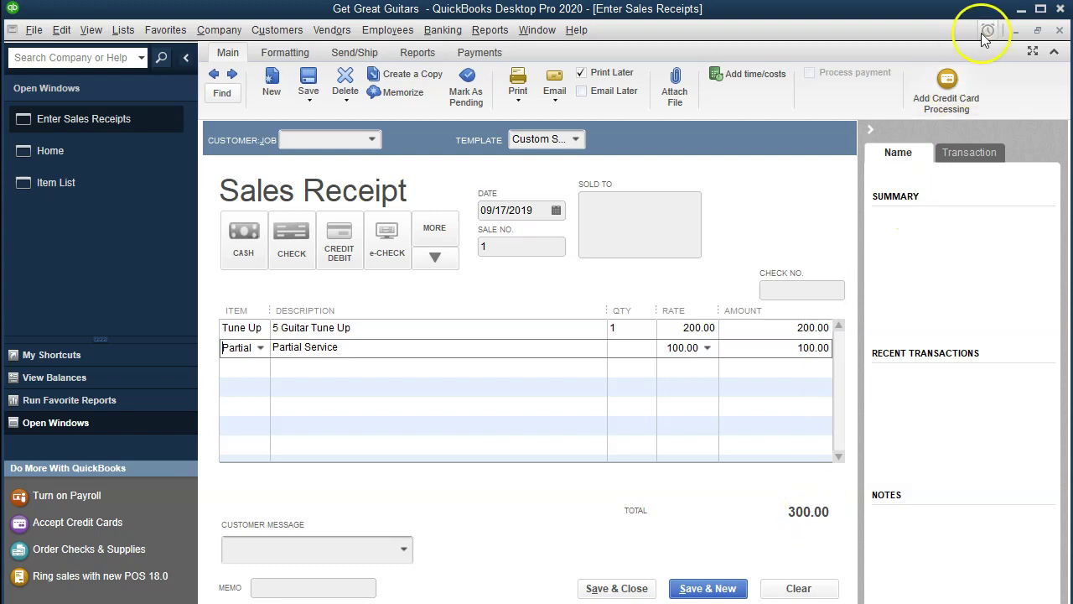
left_click(1059, 31)
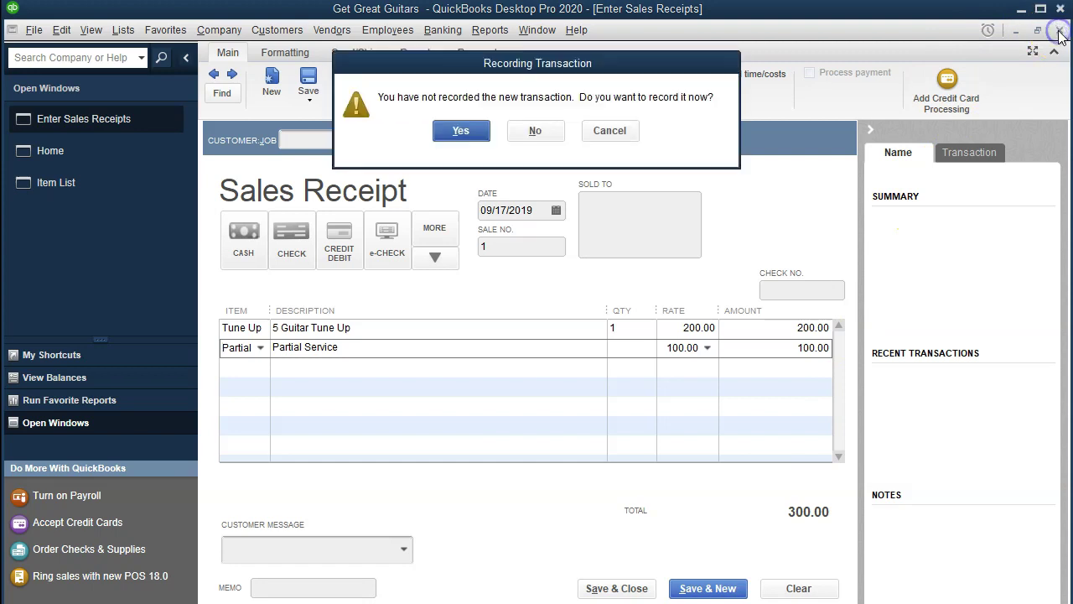
left_click(541, 141)
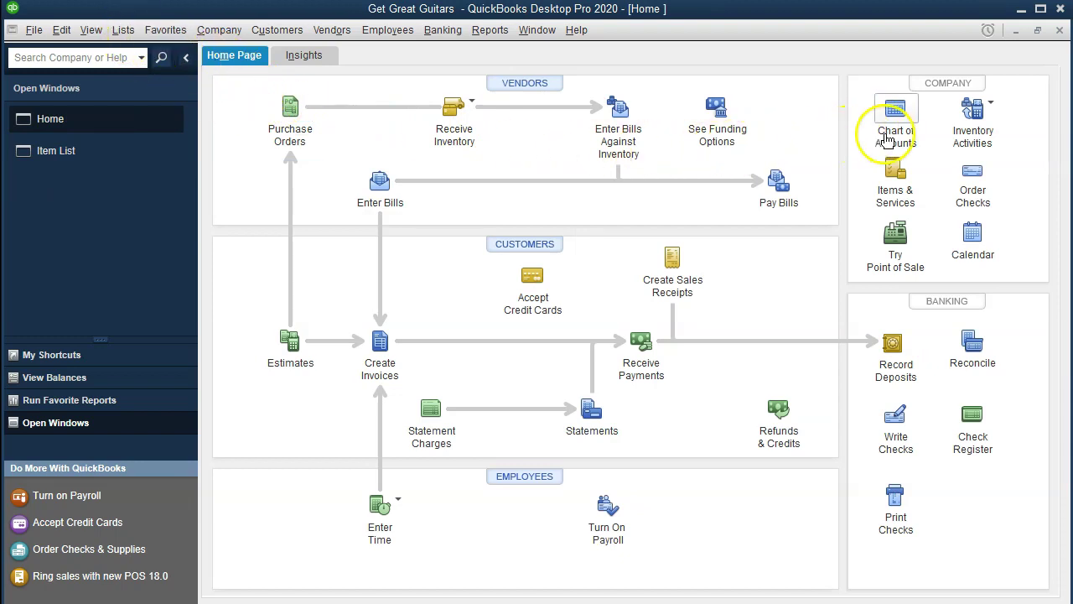
Open the Chart of Accounts and examine the income accounts from Merchandise Sales to Service
left_click(123, 31)
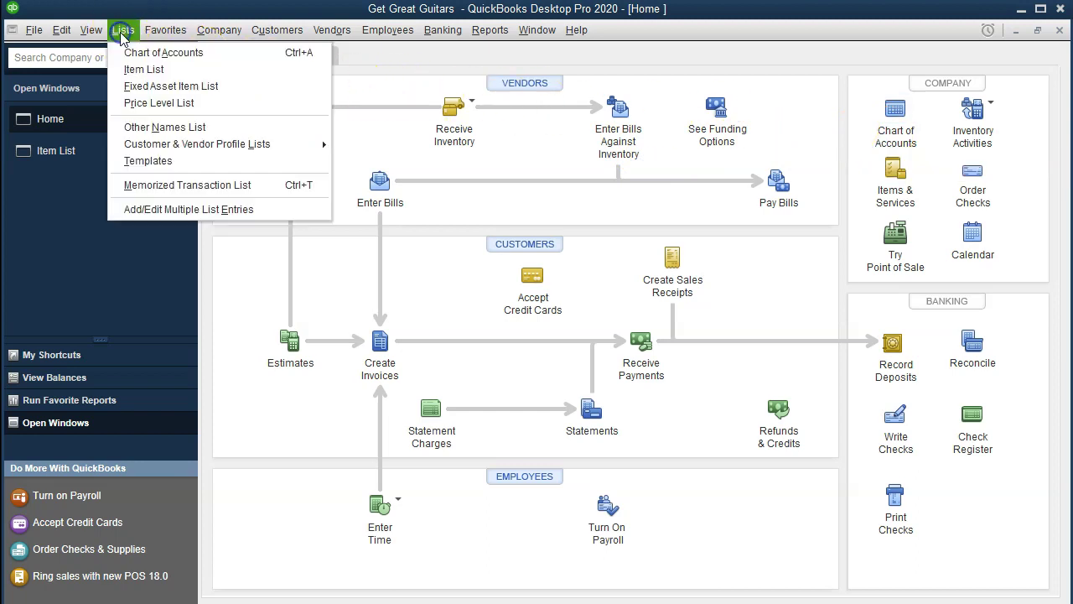
left_click(238, 59)
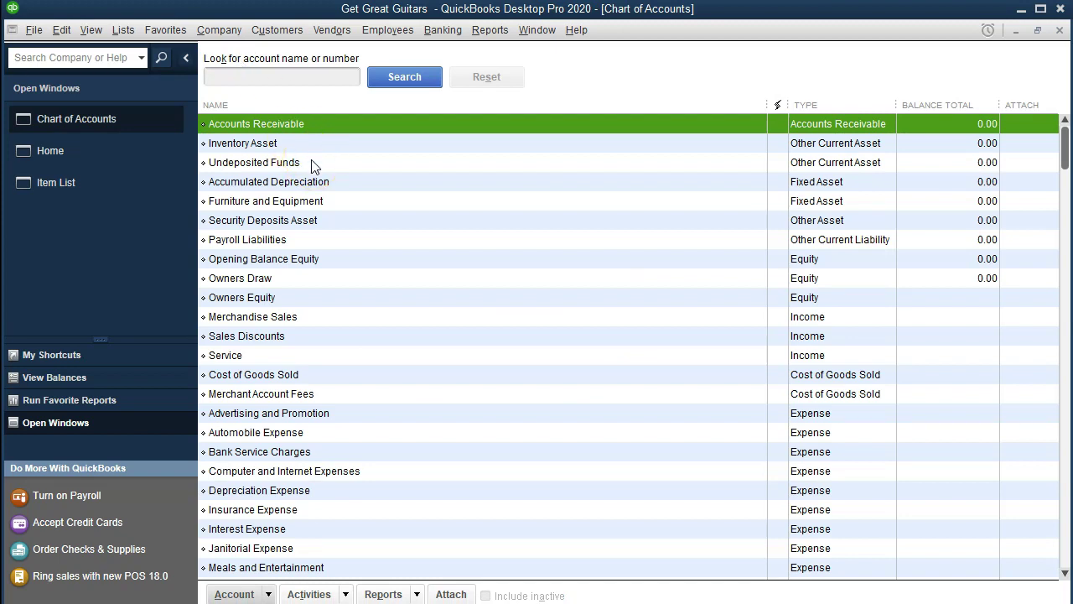
scroll(311, 166, "down", 2)
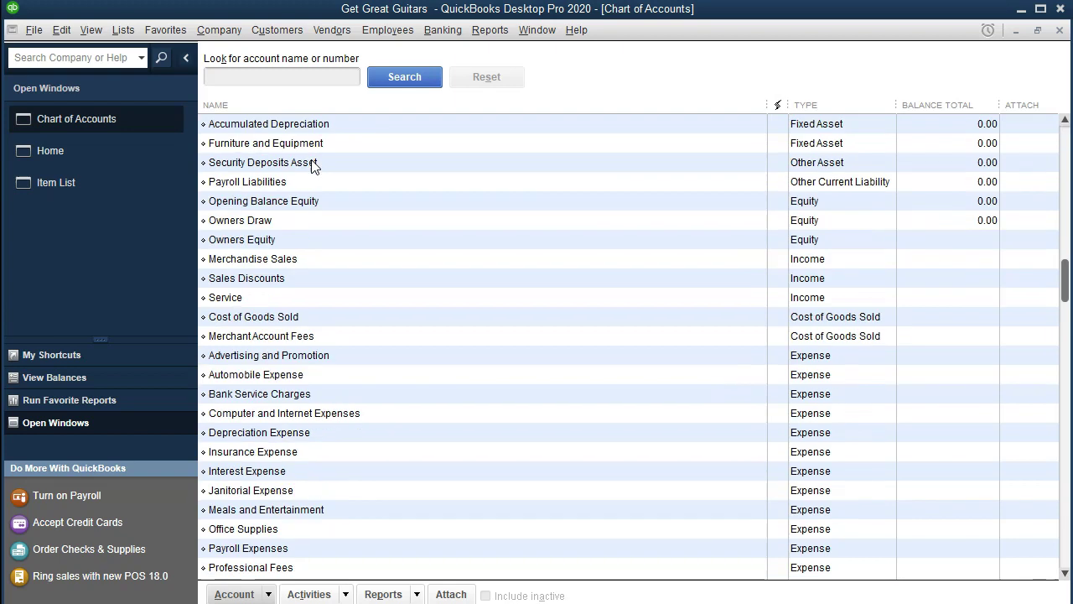
left_click(528, 202)
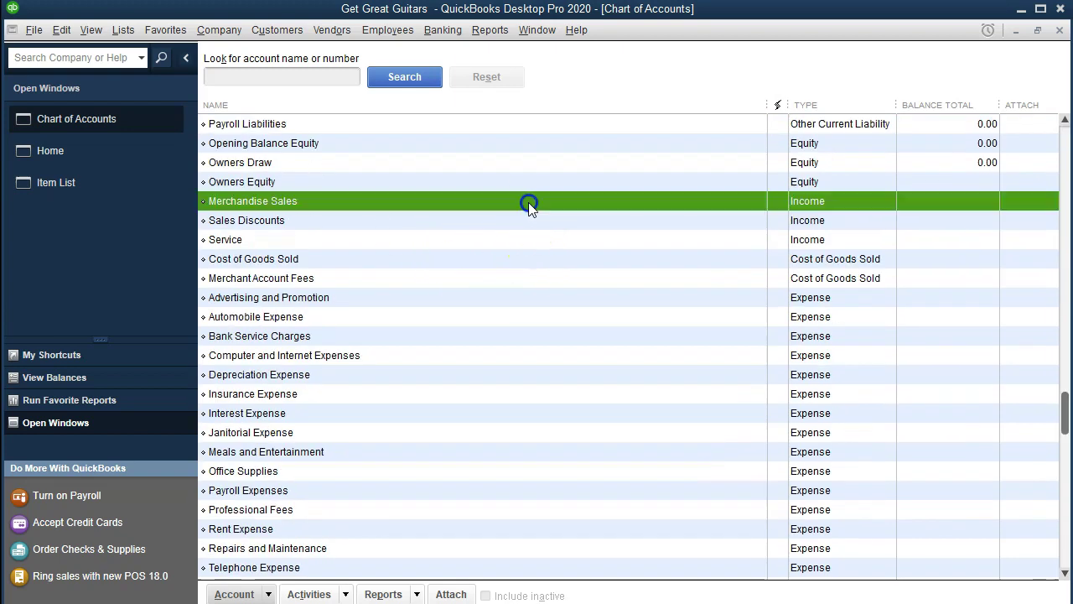
key("Down")
key("Down")
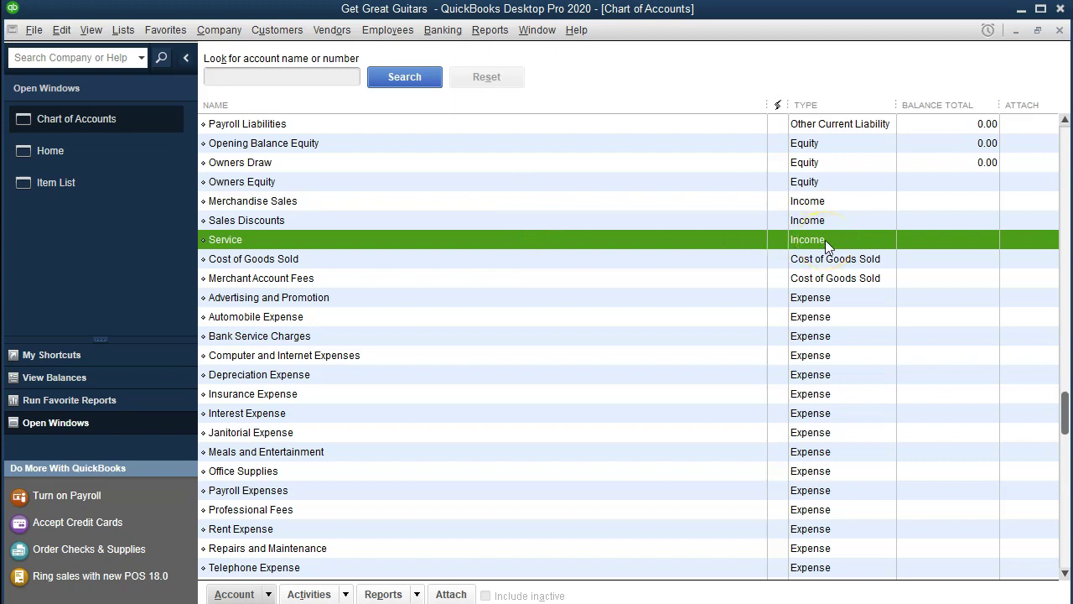
scroll(824, 240, "up", 3)
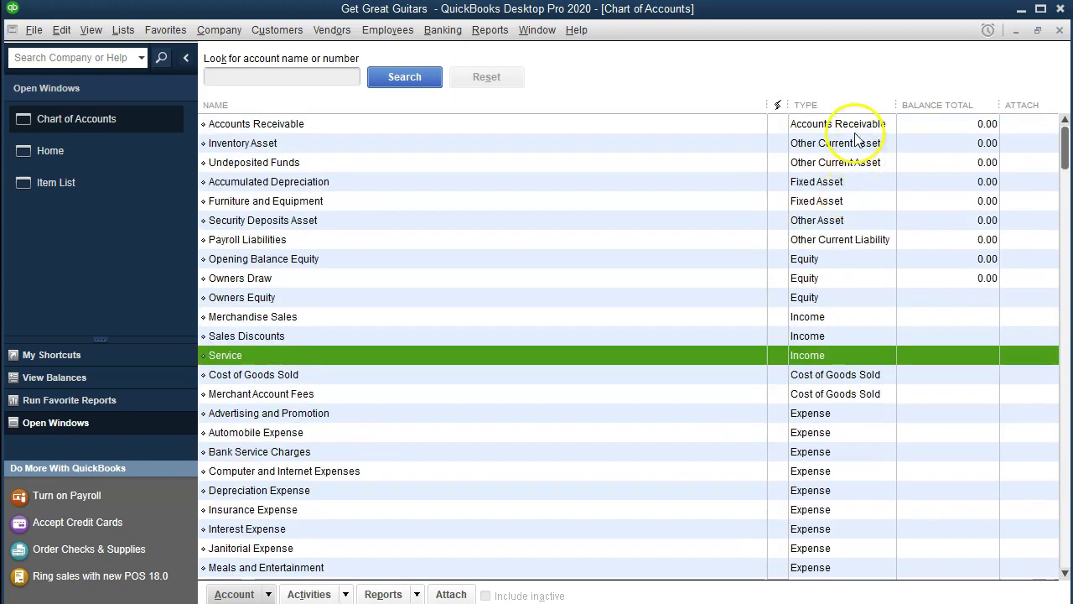